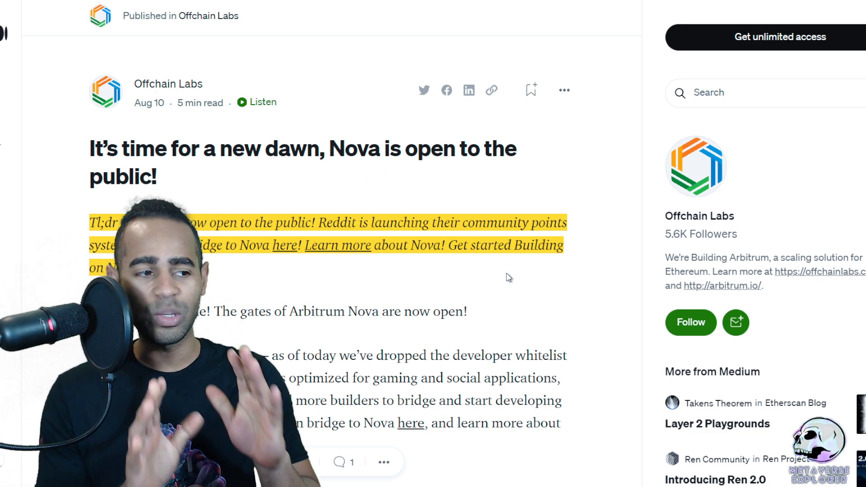
- Scroll through the Nova announcement article and enlarge it for easier reading
scroll(489, 236, "down", 2)
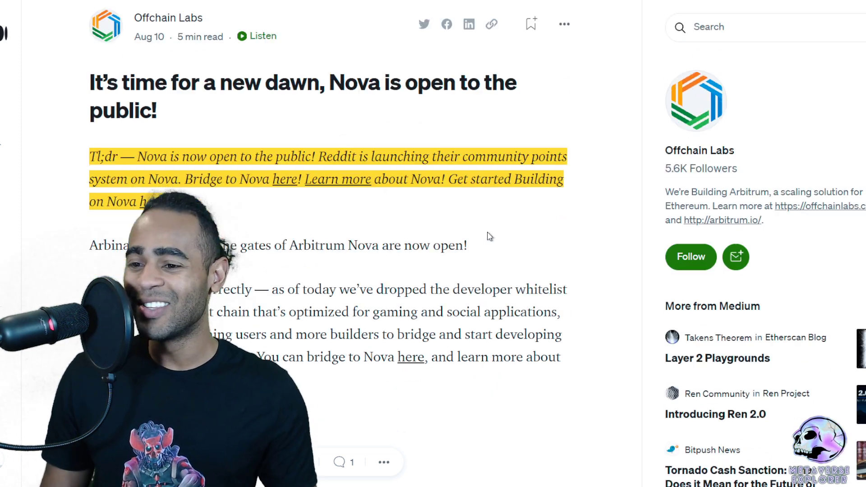
scroll(525, 239, "up", 2)
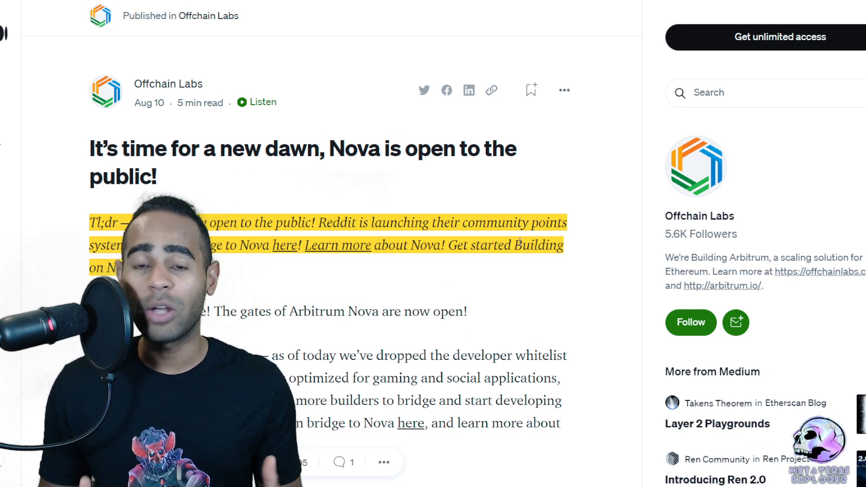
scroll(518, 248, "down", 2)
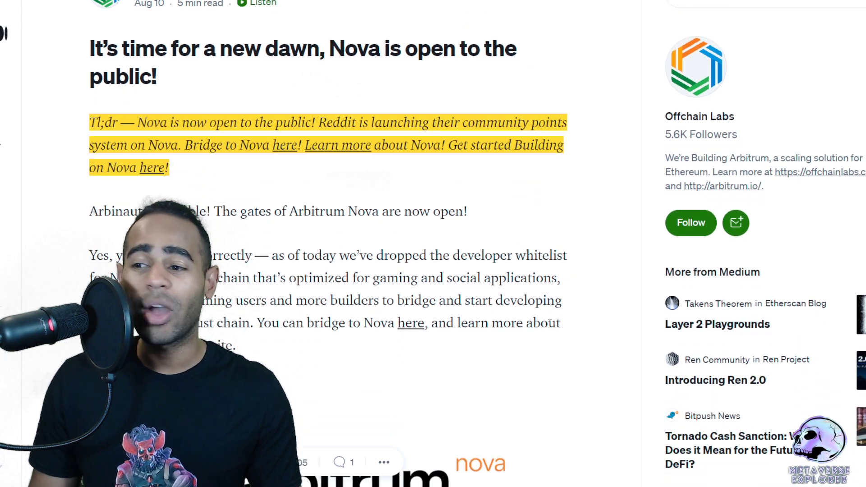
scroll(519, 293, "up", 2)
scroll(520, 344, "down", 1)
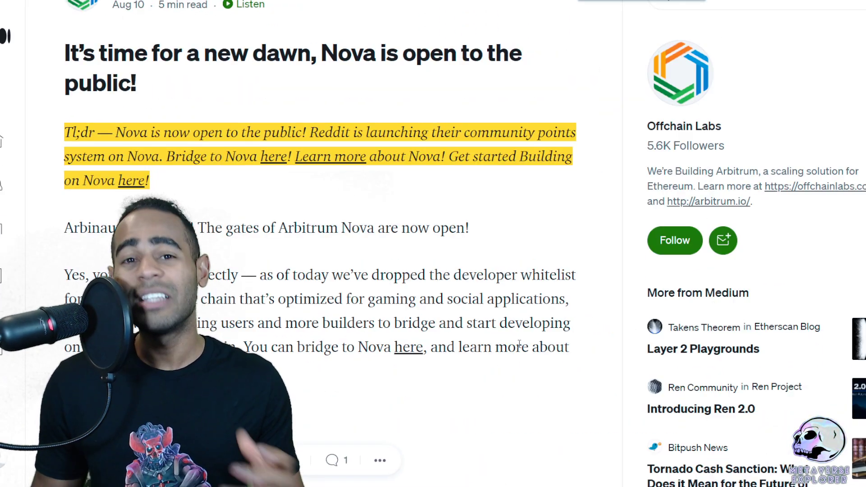
scroll(451, 381, "up", 2)
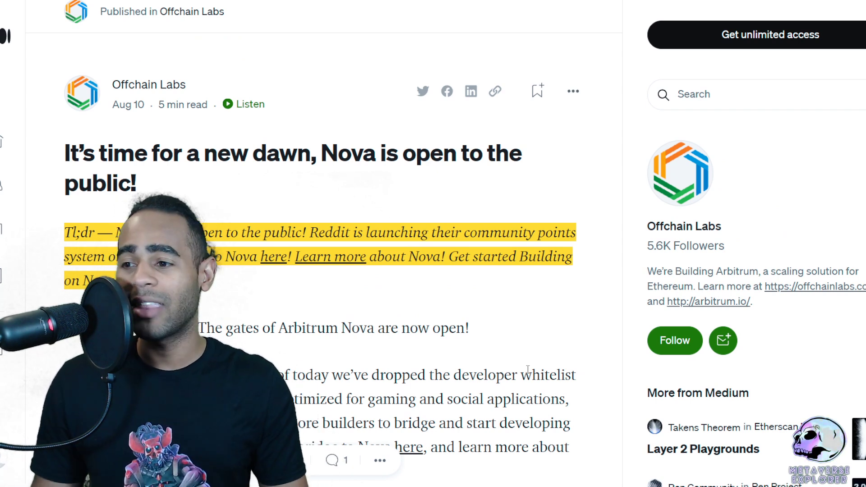
scroll(528, 370, "down", 1)
key("ctrl+plus")
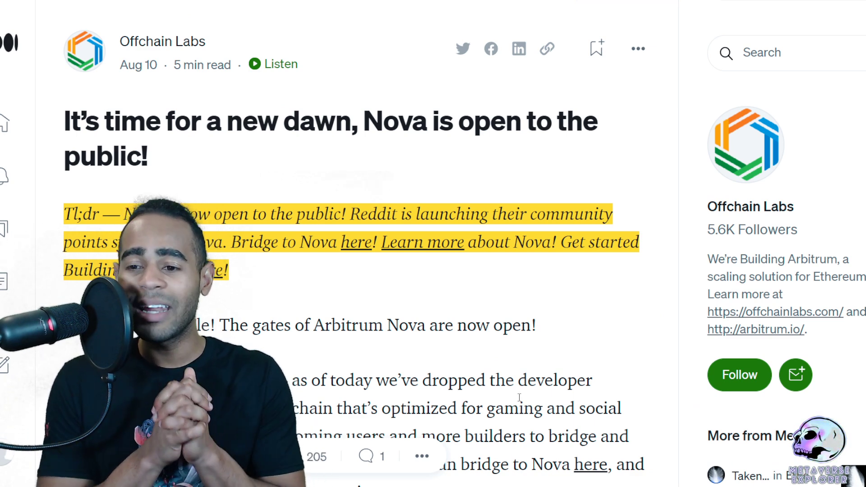
scroll(520, 397, "down", 1)
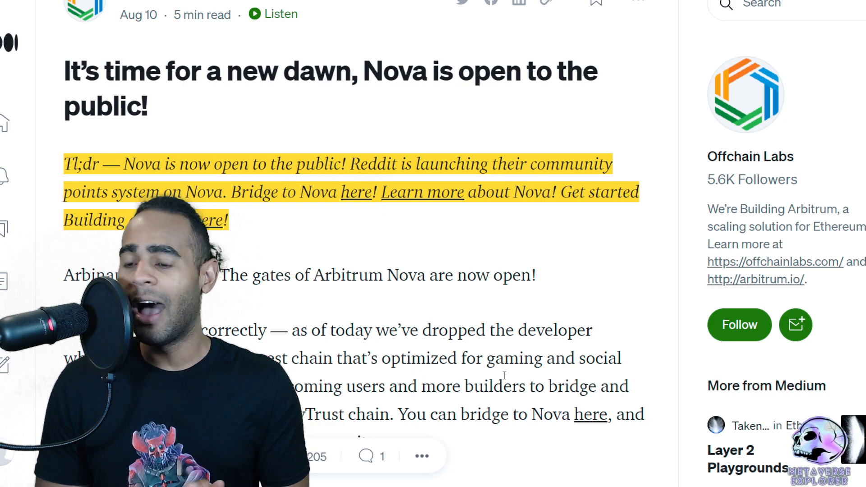
- Highlight 'gaming and social projects', then scroll down to the Nitro paragraph
scroll(565, 376, "down", 15)
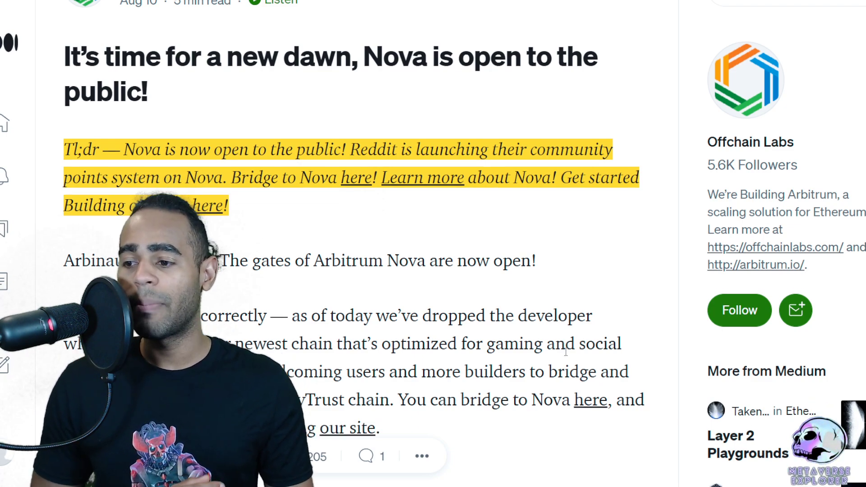
scroll(573, 353, "down", 6)
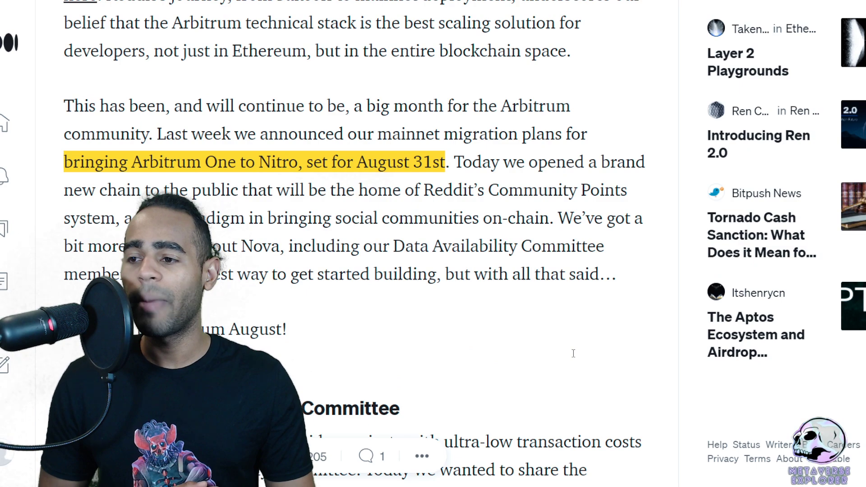
scroll(574, 354, "up", 13)
scroll(583, 389, "down", 3)
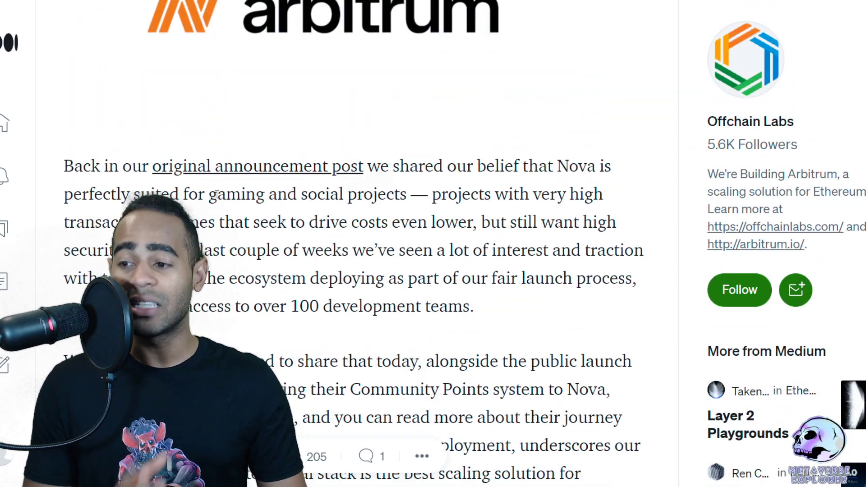
left_click_drag(218, 195, 410, 195)
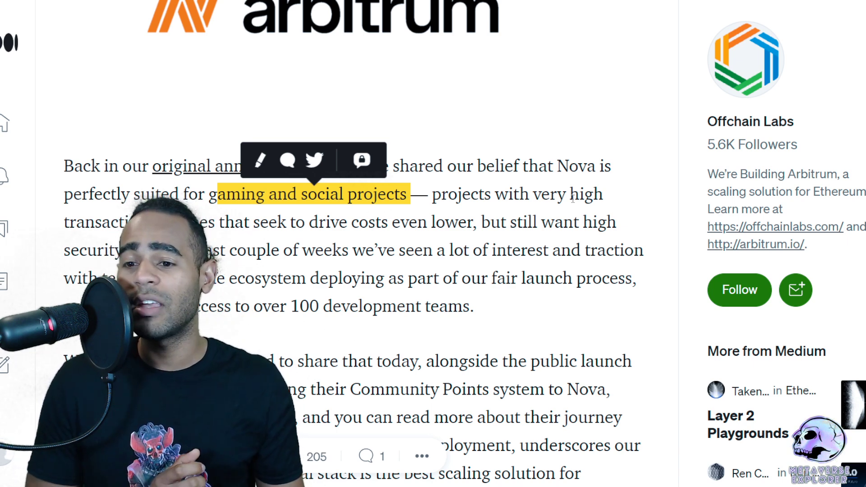
scroll(573, 199, "down", 8)
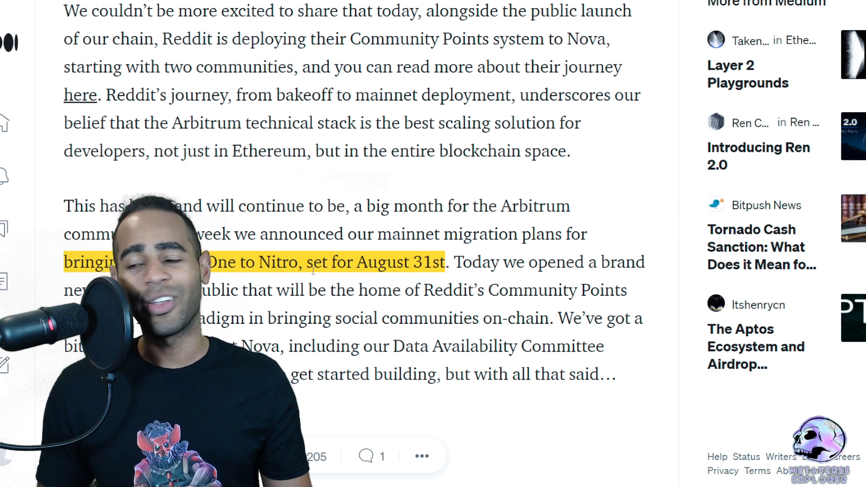
scroll(313, 271, "down", 2)
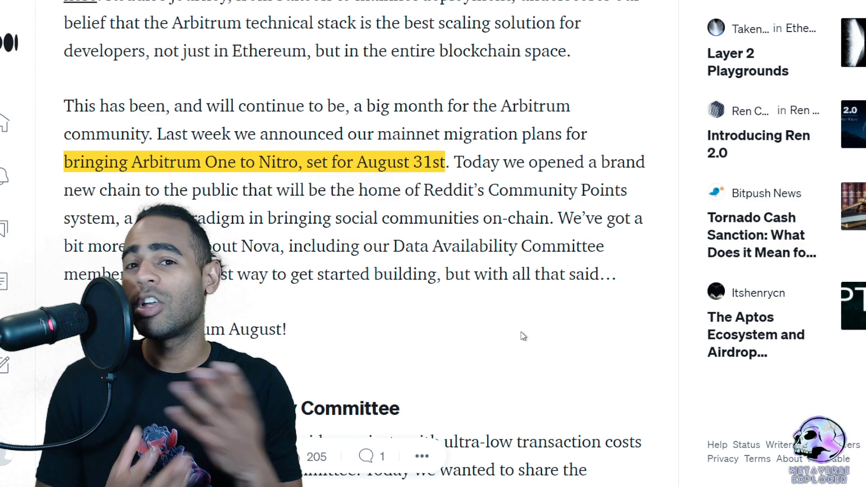
- Scroll down the Medium article to its Getting Started with Nova section
scroll(523, 336, "down", 6)
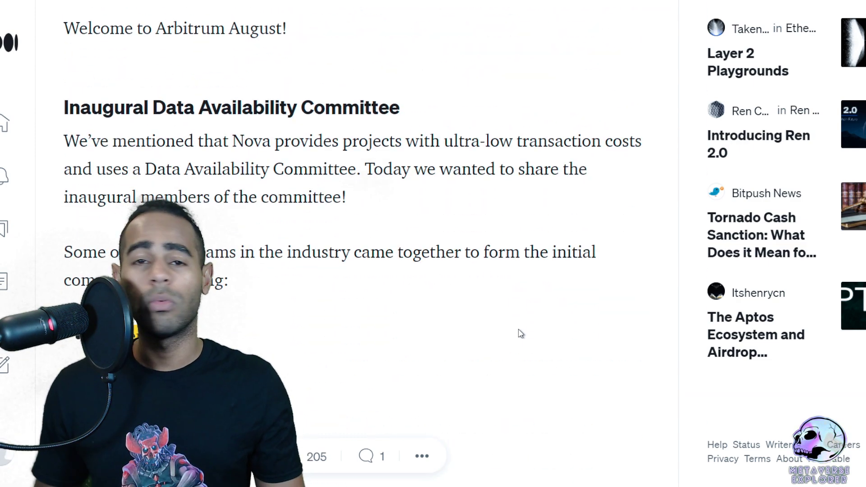
scroll(521, 333, "down", 2)
scroll(521, 334, "down", 2)
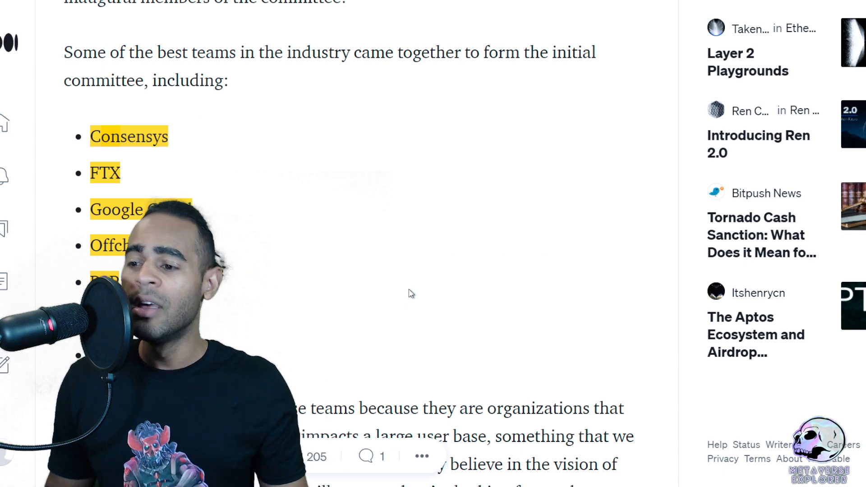
scroll(411, 293, "down", 5)
scroll(411, 294, "down", 4)
scroll(410, 293, "down", 1)
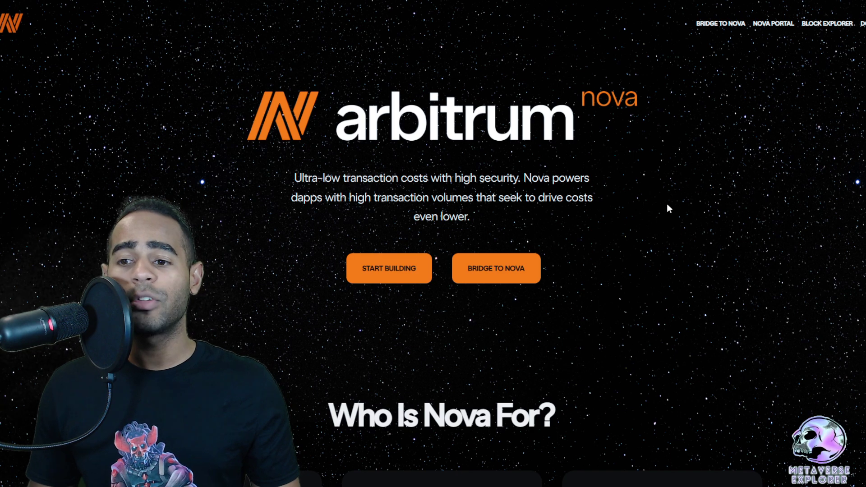
- Zoom the Arbitrum Nova homepage in twice and scroll through its opening section
key("ctrl+plus")
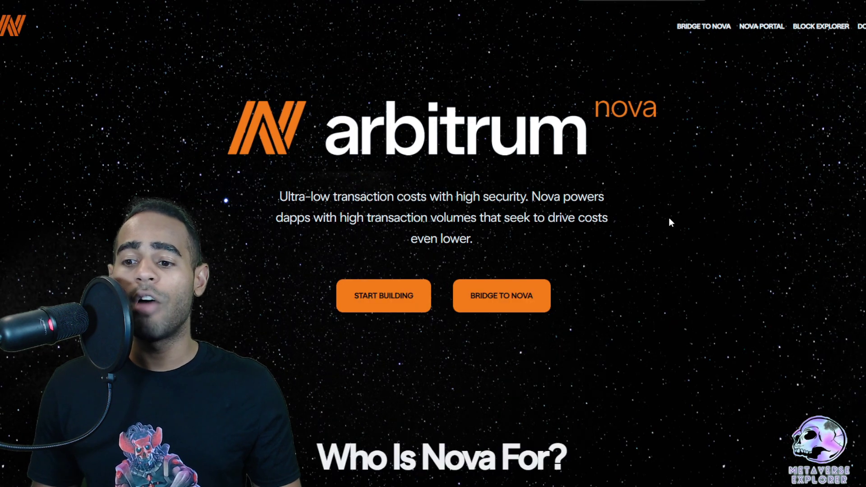
key("ctrl+plus")
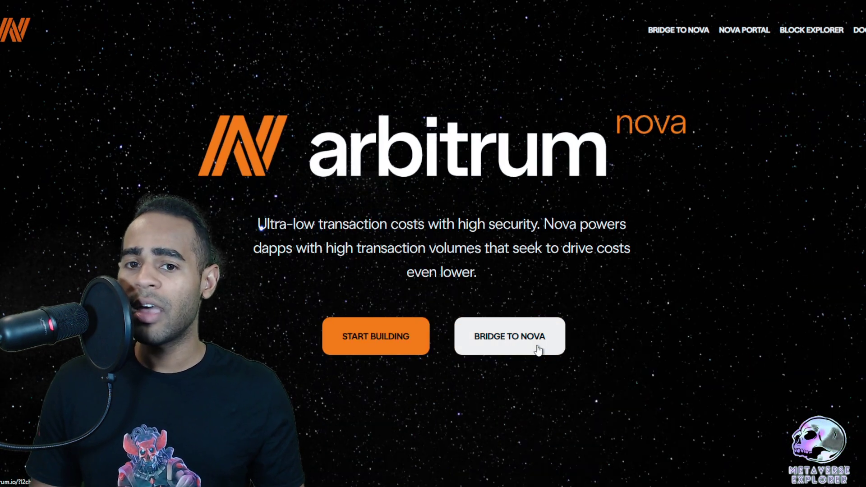
scroll(819, 80, "down", 1)
scroll(821, 54, "up", 1)
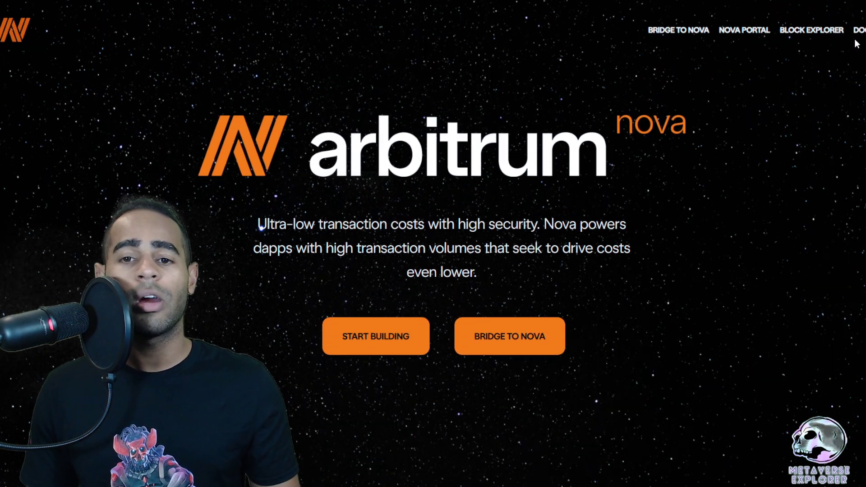
scroll(719, 135, "down", 8)
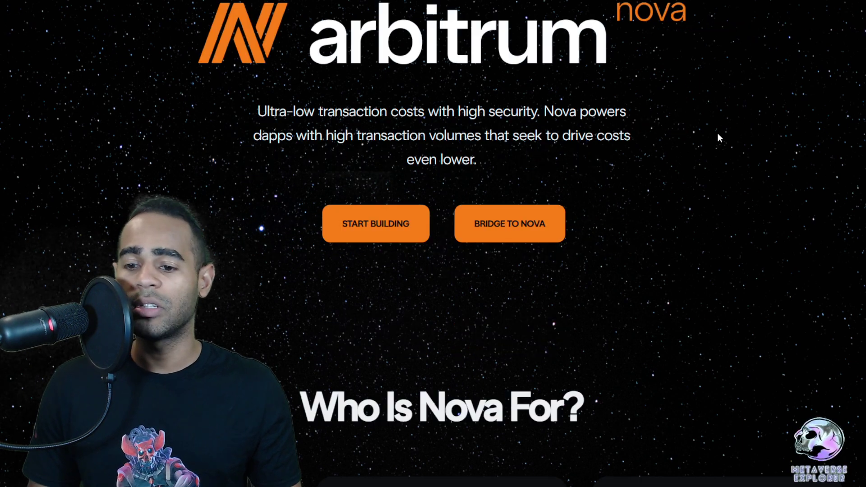
scroll(533, 256, "up", 1)
scroll(210, 302, "down", 3)
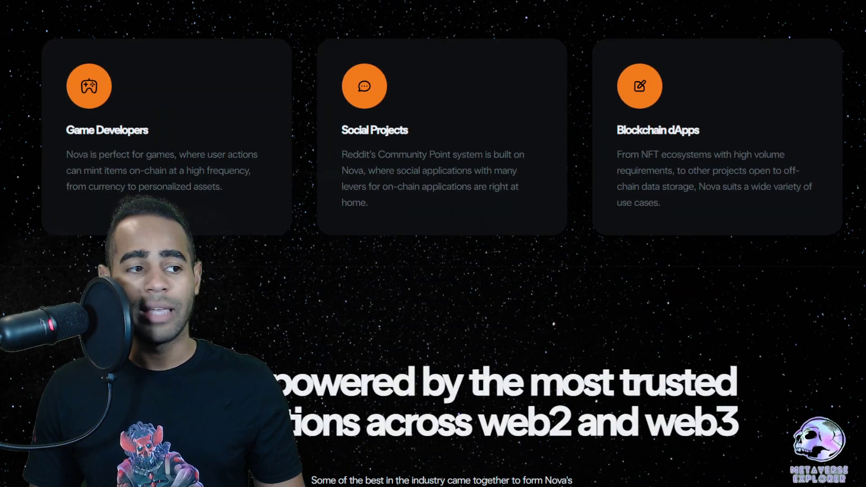
- Zoom in further and scroll through the Who Is Nova For use-case cards
key("ctrl+plus")
scroll(431, 242, "down", 2)
scroll(432, 239, "down", 2)
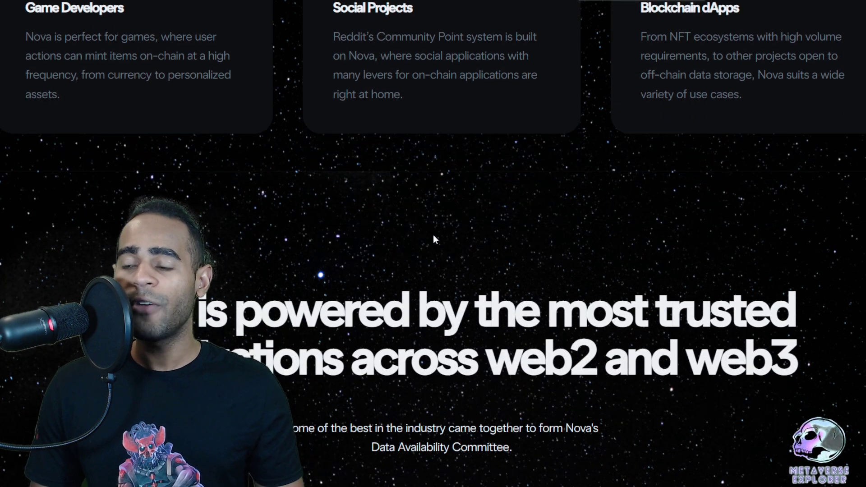
scroll(434, 239, "up", 2)
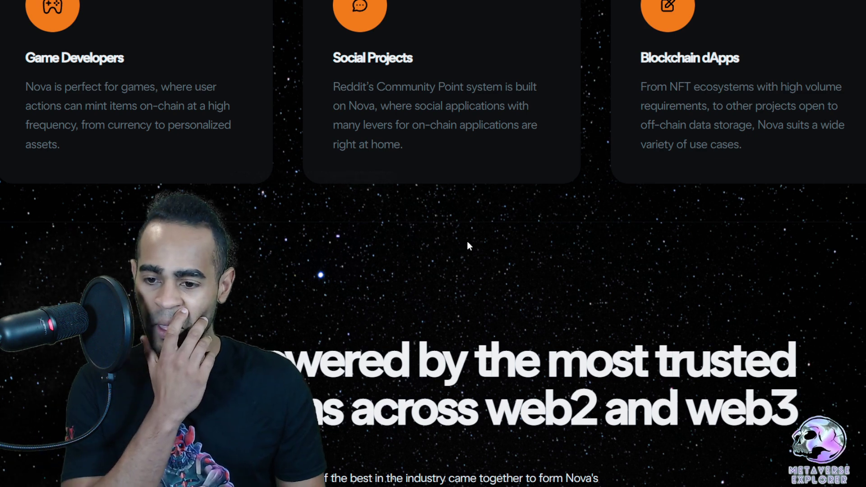
scroll(489, 234, "down", 8)
scroll(491, 236, "down", 5)
scroll(433, 228, "up", 6)
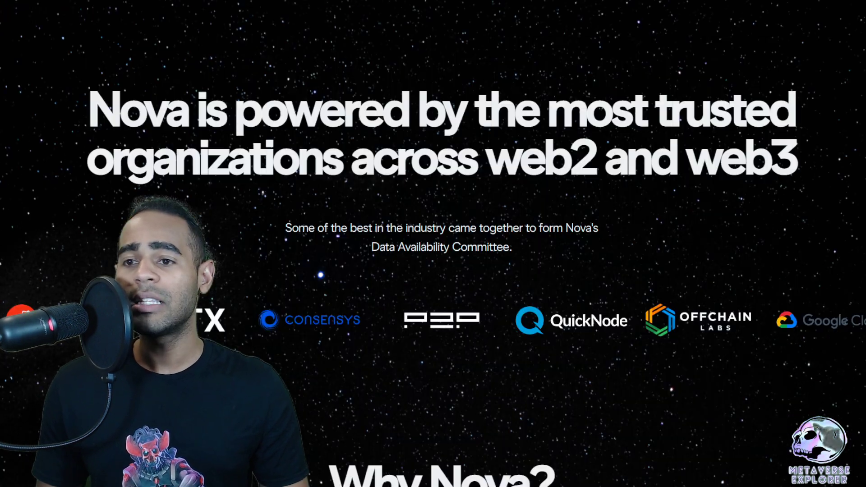
- Disconnect the account from Arbitrum Bridge and reconnect it through MetaMask
scroll(848, 52, "up", 8)
scroll(849, 39, "up", 8)
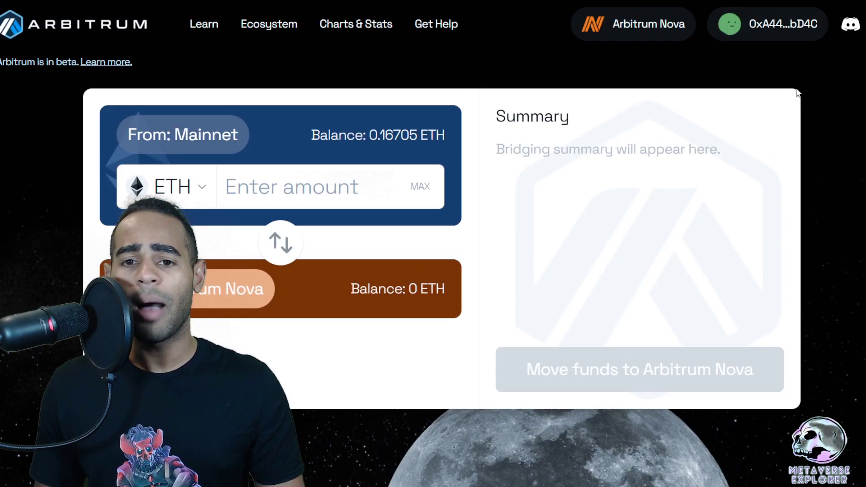
left_click(766, 23)
left_click(782, 94)
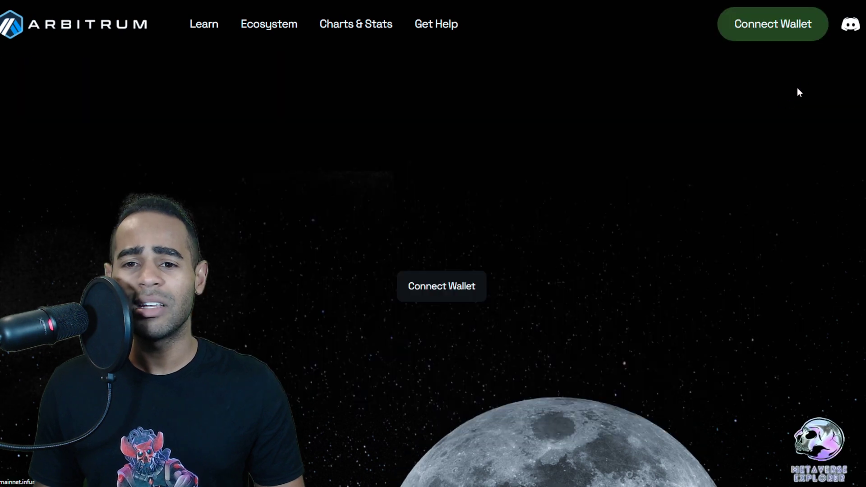
left_click(441, 286)
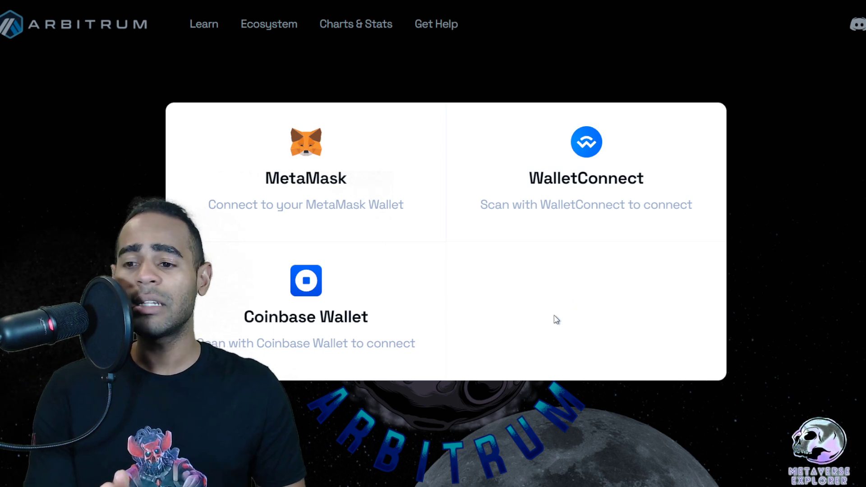
left_click(338, 198)
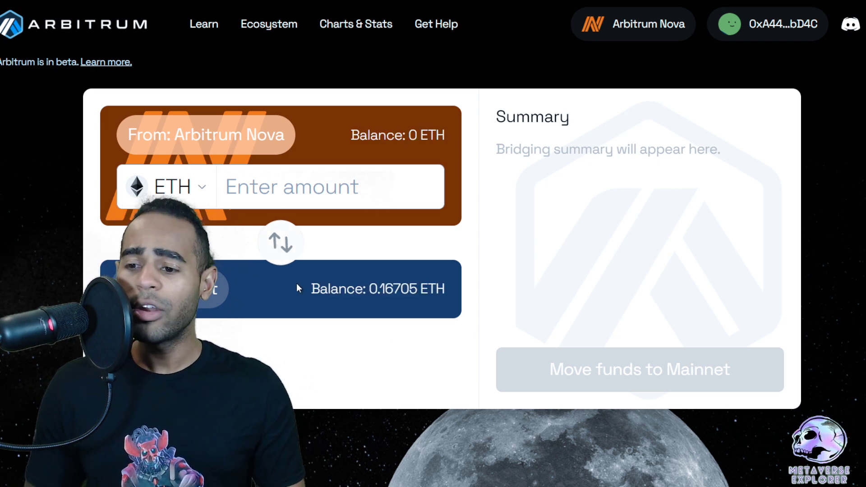
scroll(298, 302, "down", 1)
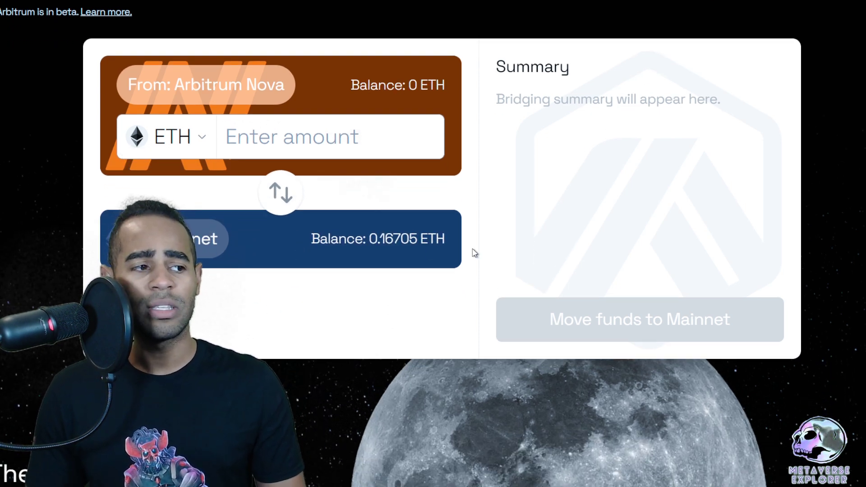
left_click(280, 193)
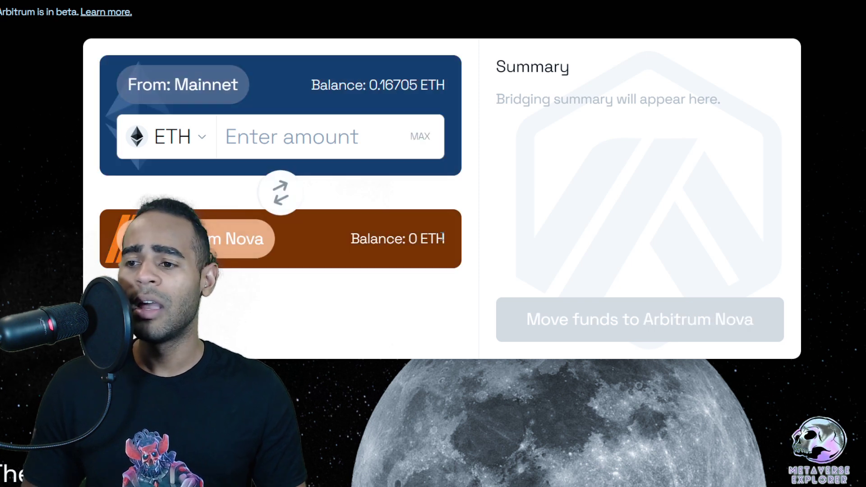
scroll(467, 267, "up", 1)
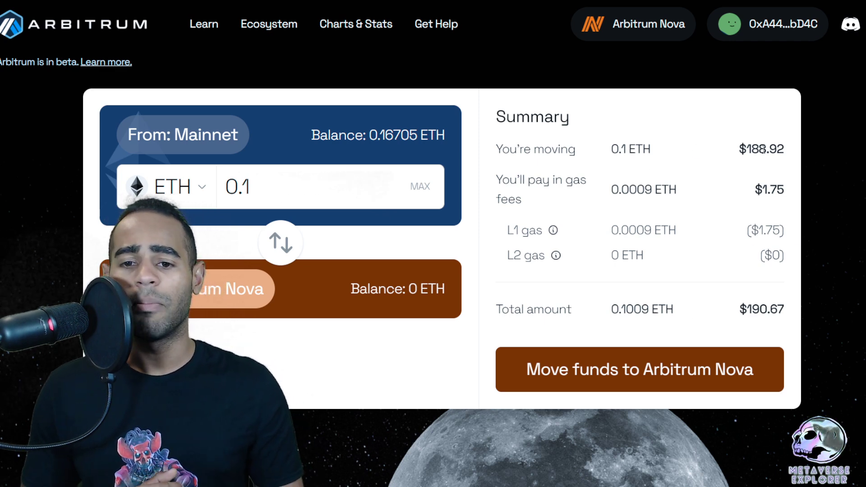
left_click_drag(744, 148, 789, 162)
left_click(790, 154)
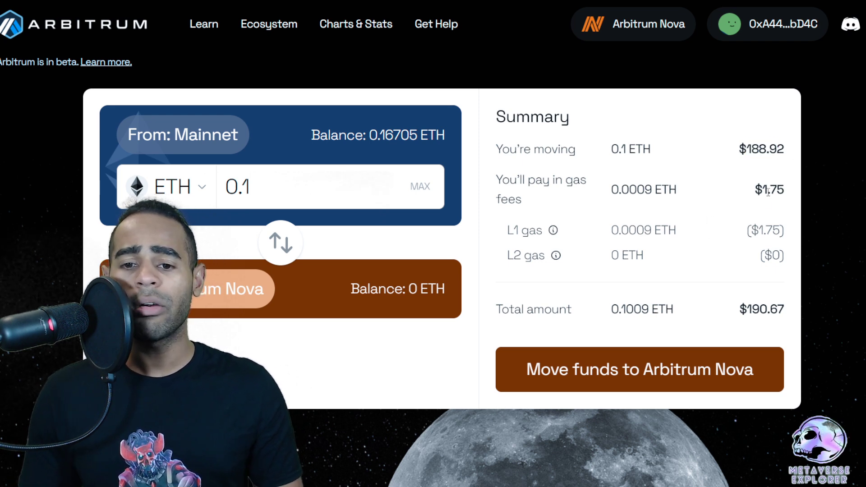
left_click_drag(764, 189, 787, 199)
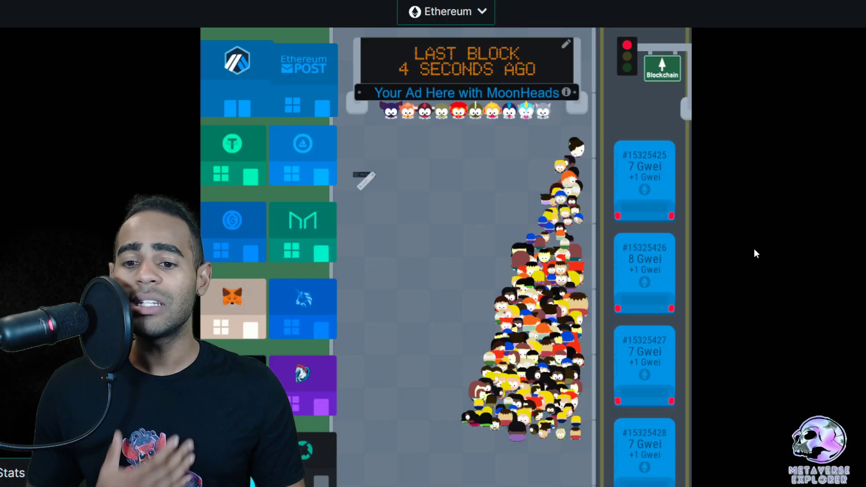
- Scroll the txStreet mempool and inspect the details of block #15325426
scroll(756, 253, "down", 1)
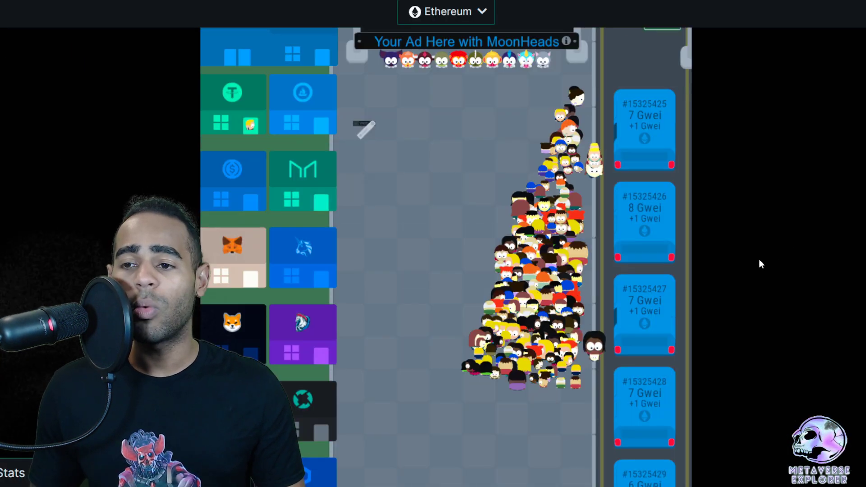
scroll(761, 264, "up", 1)
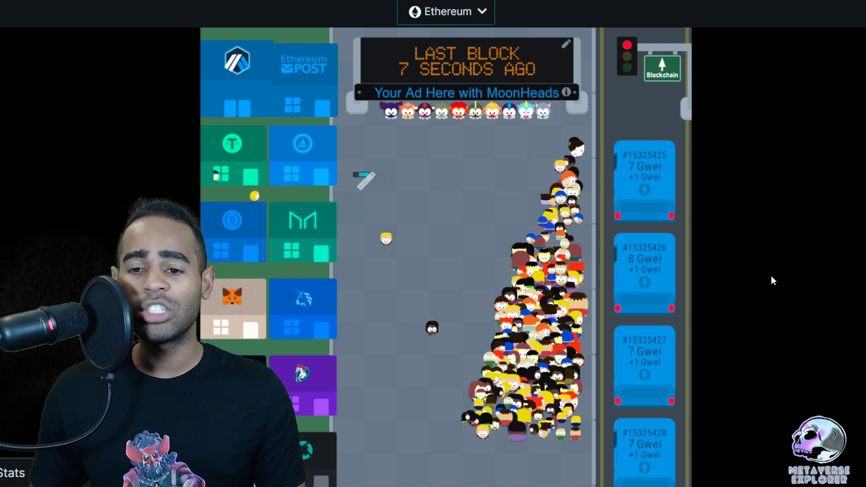
scroll(771, 280, "down", 1)
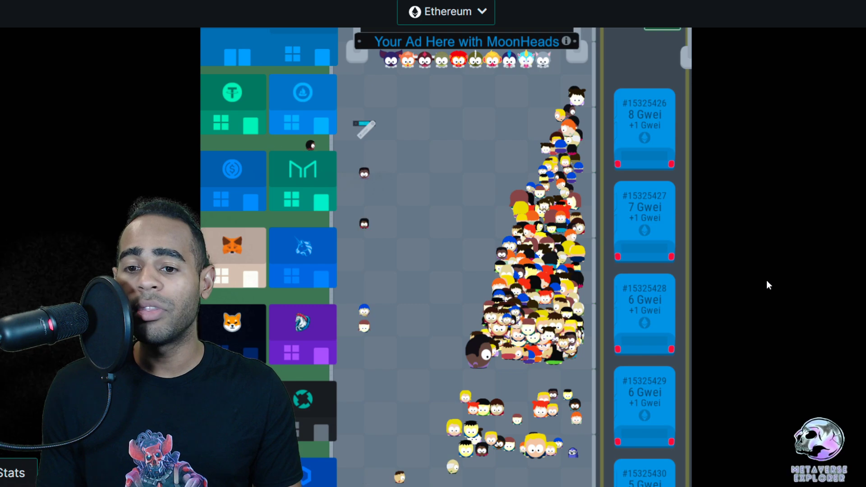
scroll(767, 280, "down", 2)
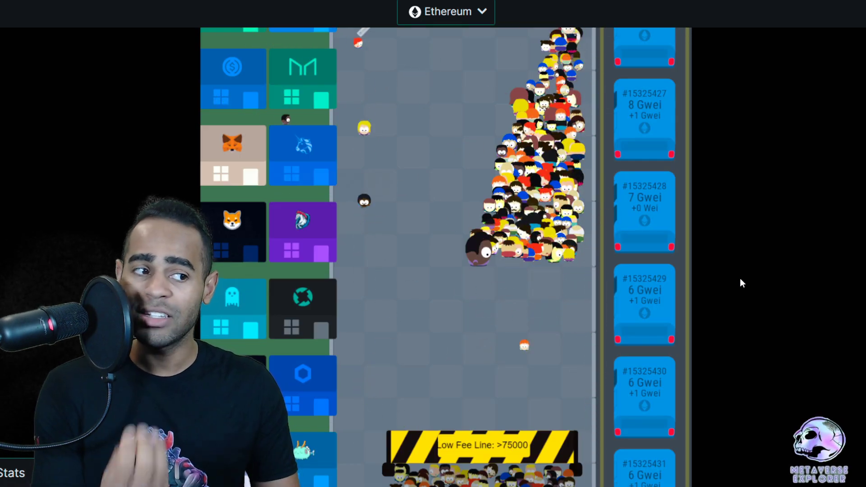
scroll(725, 280, "up", 3)
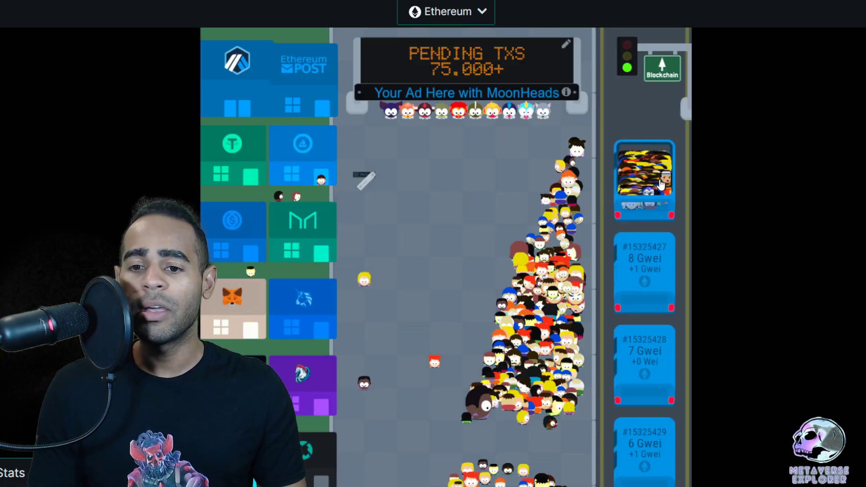
left_click(661, 185)
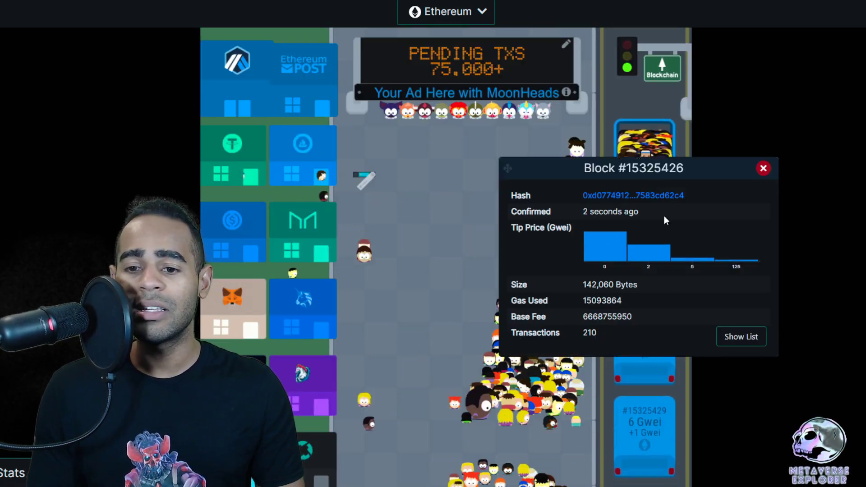
left_click(764, 169)
- Inspect the details of block #15325439 twice, closing the popup each time
scroll(724, 252, "down", 4)
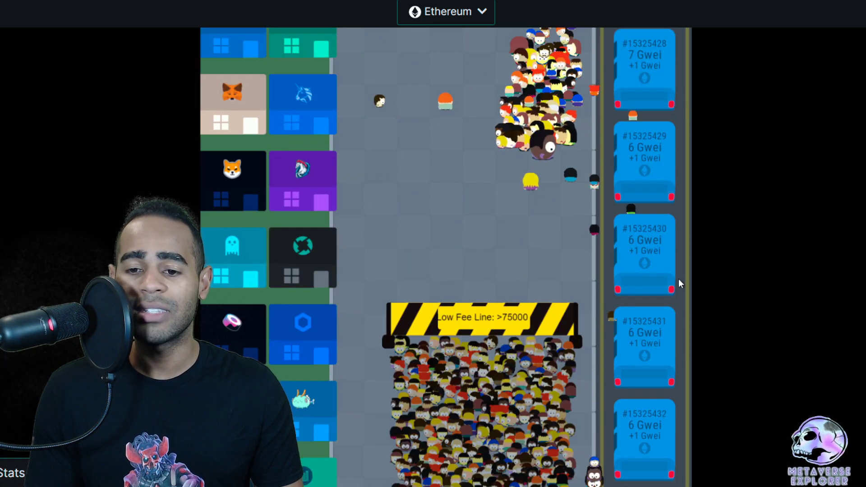
scroll(685, 284, "down", 15)
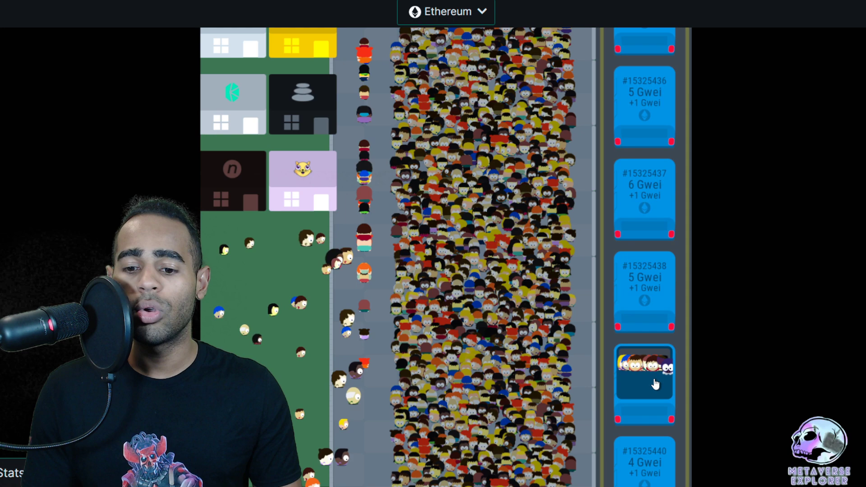
left_click(655, 384)
left_click(763, 298)
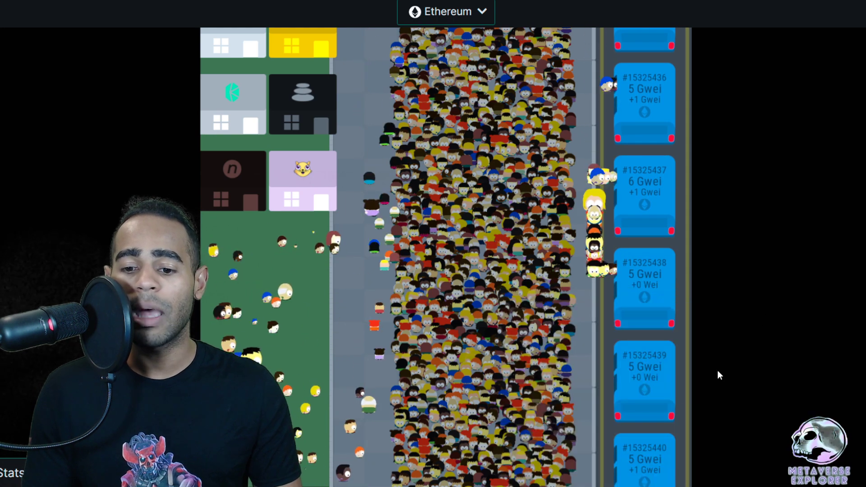
left_click(656, 356)
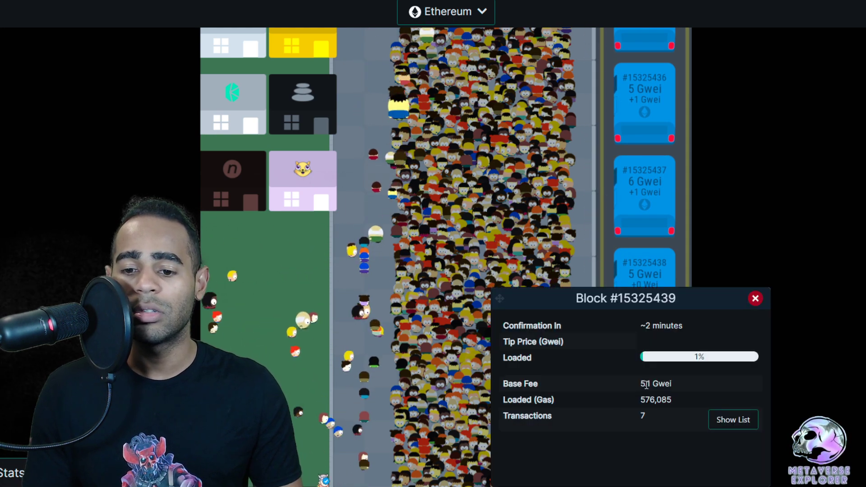
left_click(755, 299)
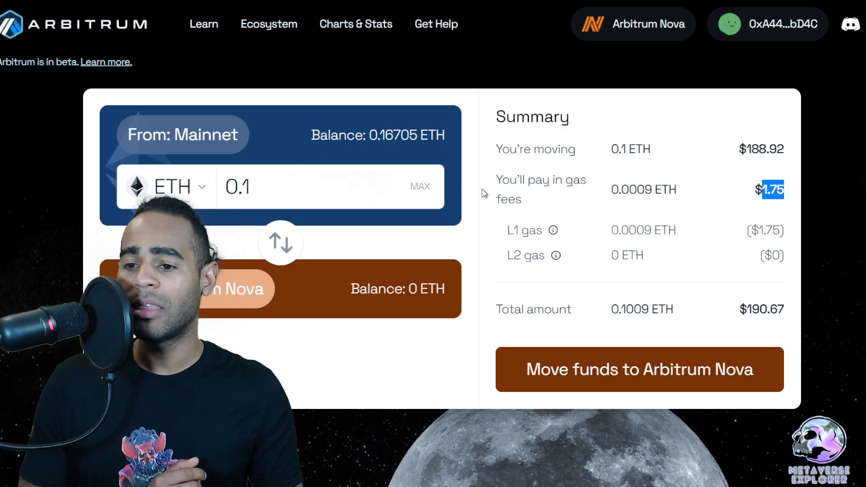
- Start moving the 0.1 ETH from Mainnet to Arbitrum Nova
left_click(530, 238)
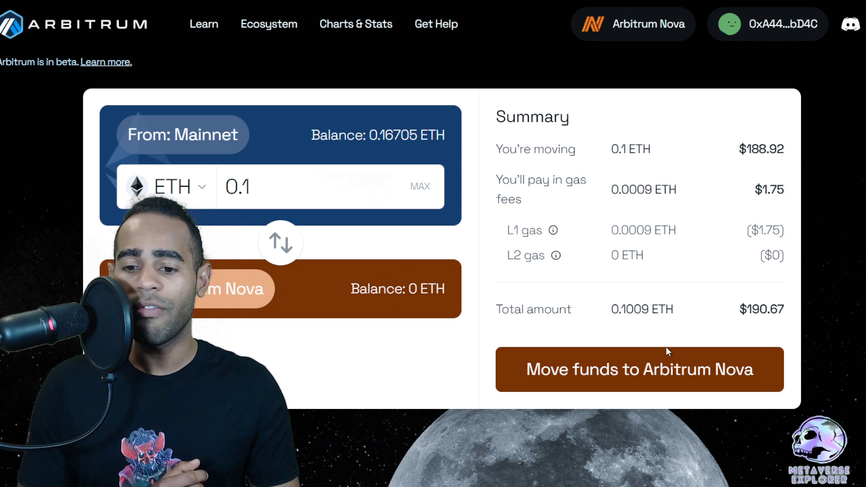
left_click(717, 372)
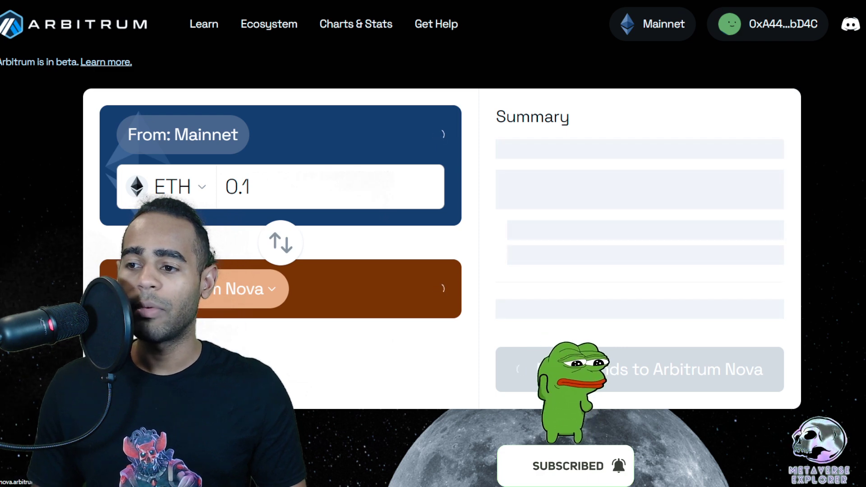
- Flip the transfer direction to Nova→Mainnet and back to Mainnet→Nova
left_click(284, 240)
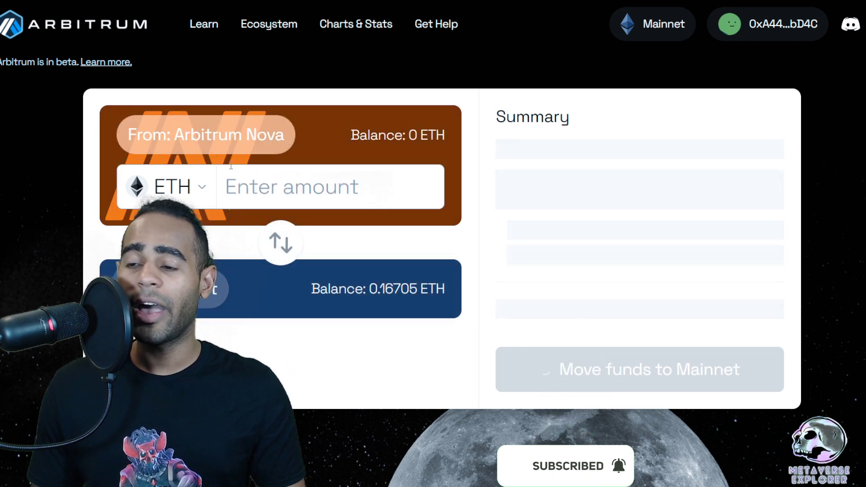
left_click(281, 242)
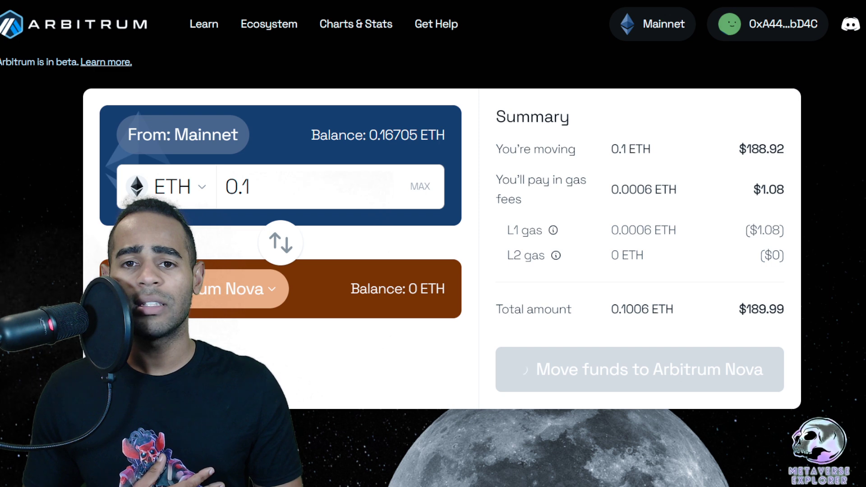
- Save a custom MetaMask gas setting with a max base fee of 6 gwei
scroll(766, 174, "down", 2)
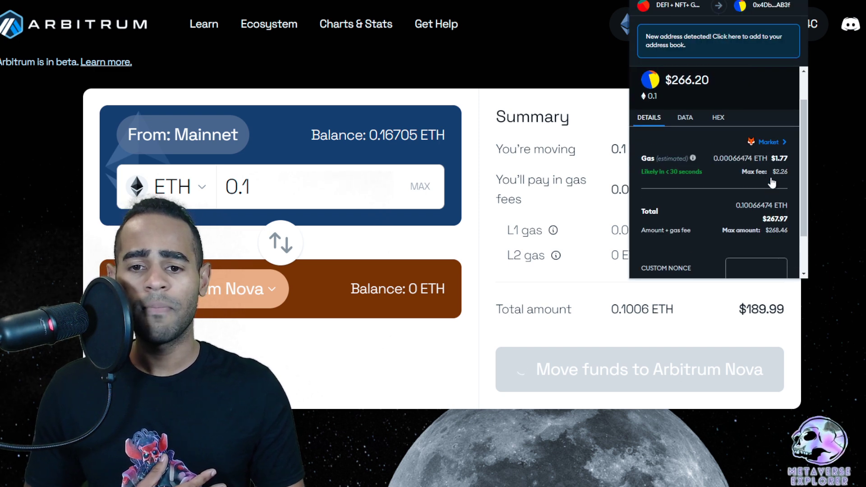
left_click(780, 138)
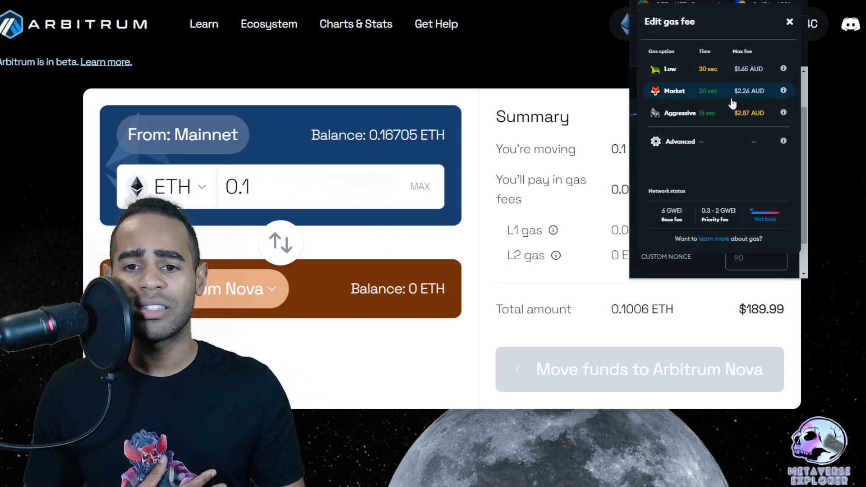
left_click(690, 142)
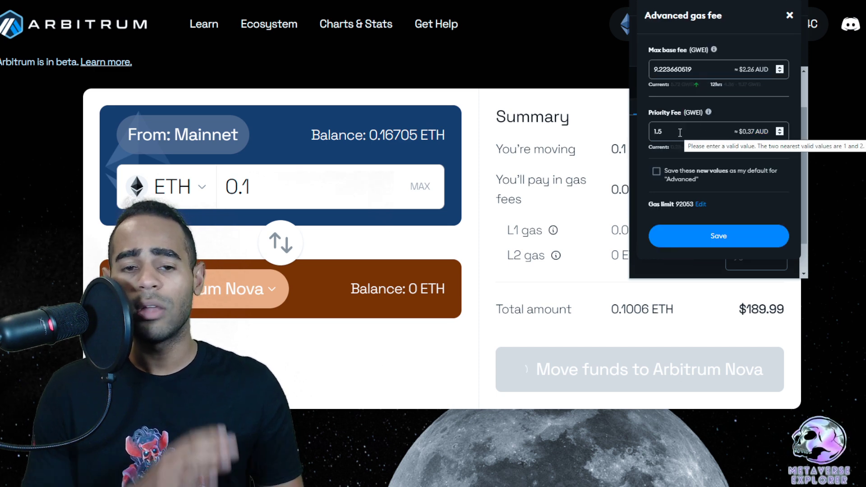
left_click_drag(702, 69, 643, 71)
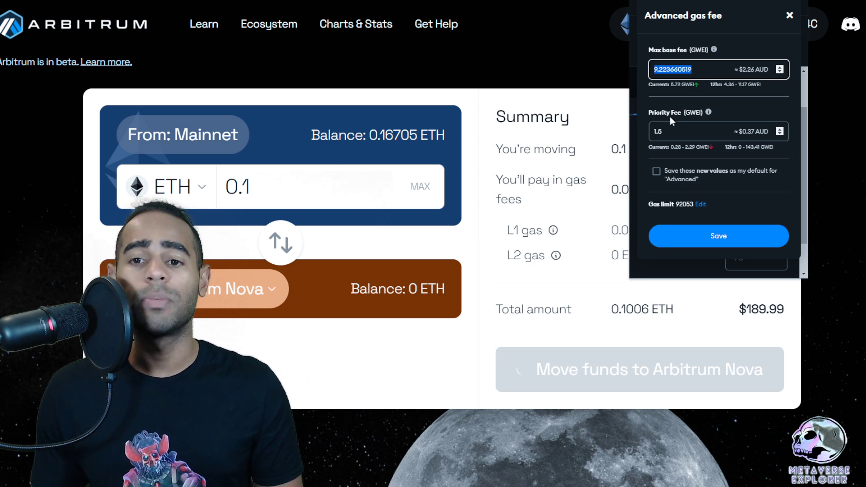
type("6")
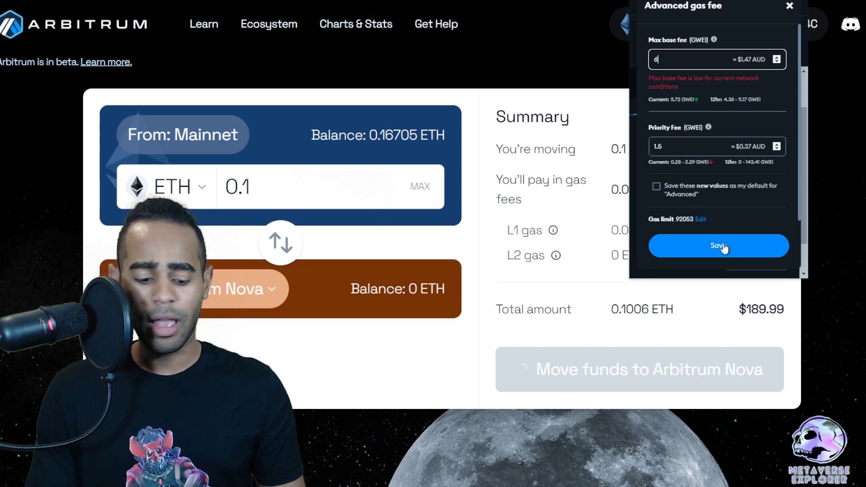
key("BackSpace")
type("9")
key("BackSpace")
type("6")
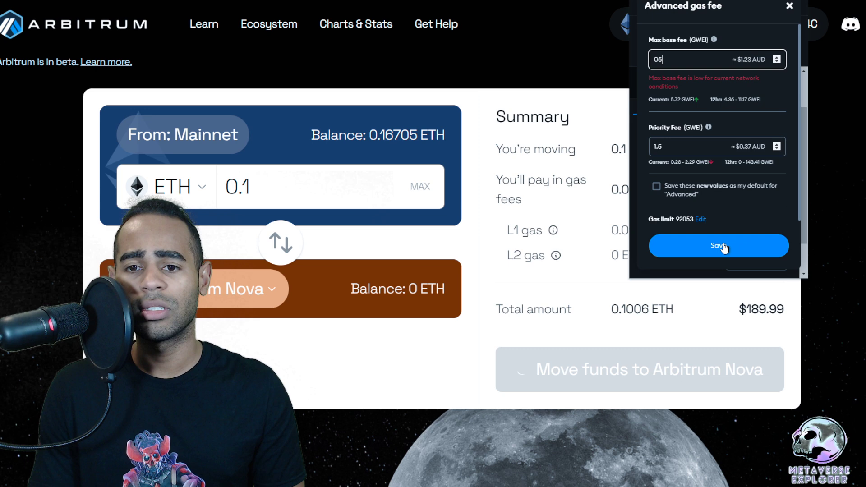
left_click(723, 248)
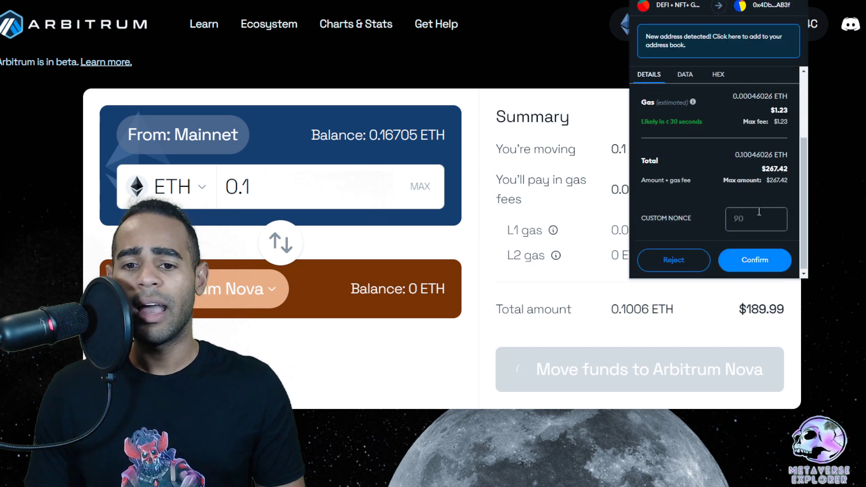
- Confirm the 0.1 ETH deposit and view the pending Deposit Eth on the block explorer
left_click(768, 258)
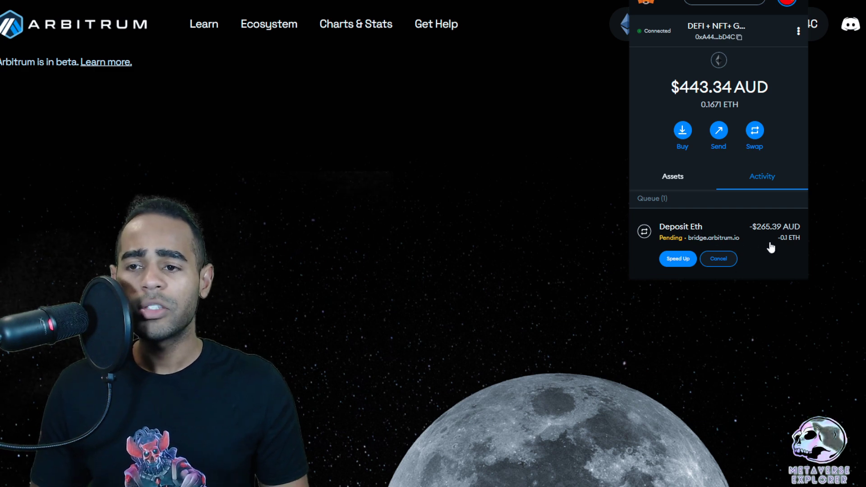
left_click(754, 255)
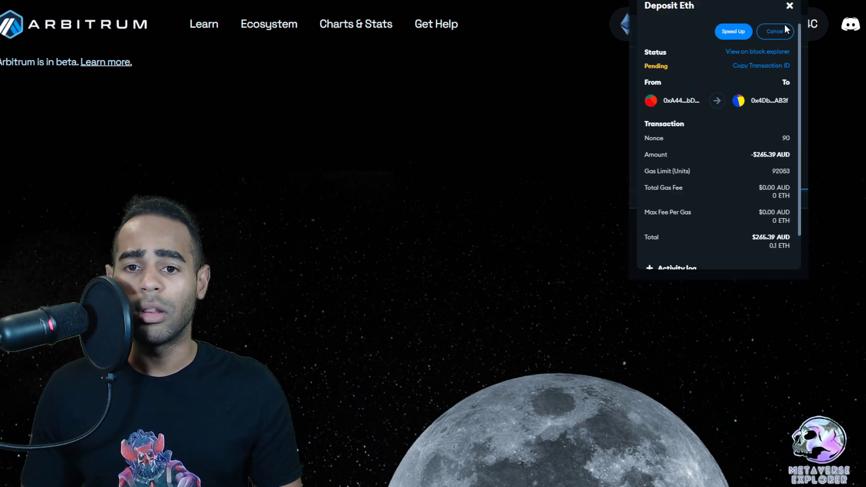
left_click(770, 52)
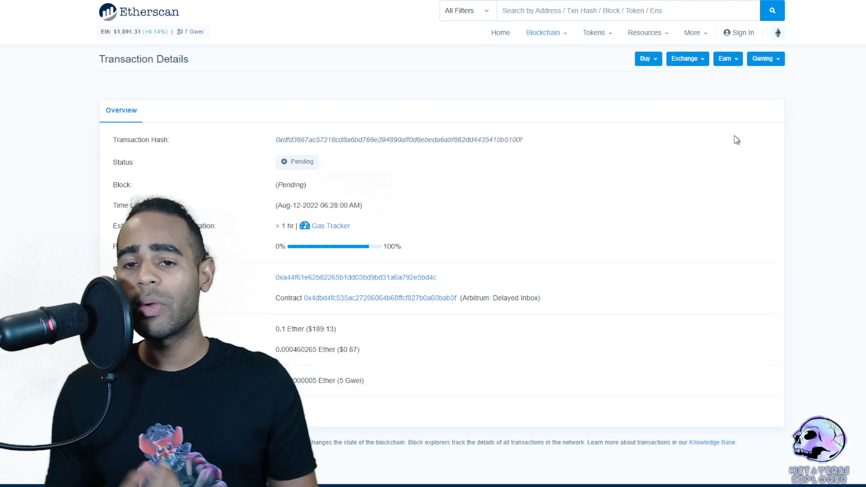
- Review the pending deposit on Etherscan, including its over-1-hour confirmation estimate
scroll(539, 242, "down", 1)
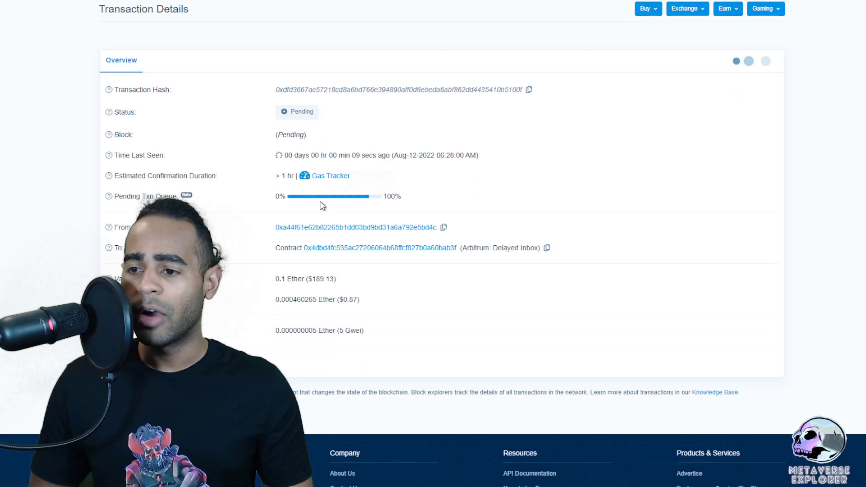
mouse_move(294, 175)
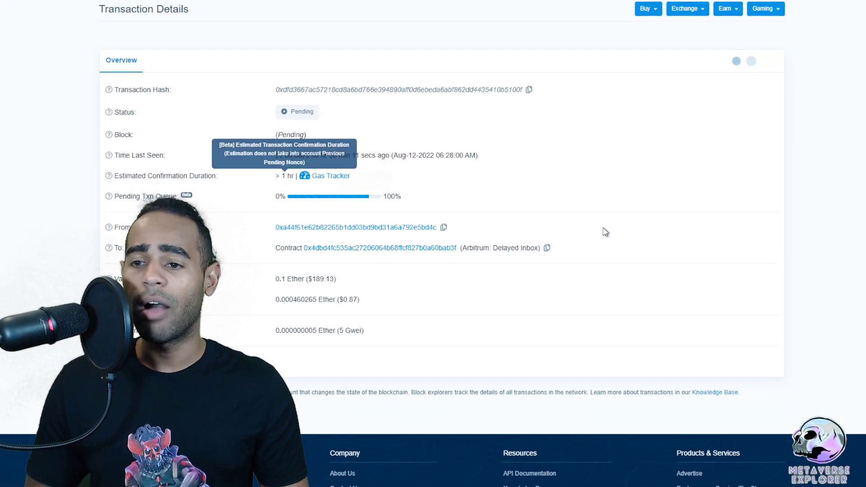
scroll(605, 232, "up", 1)
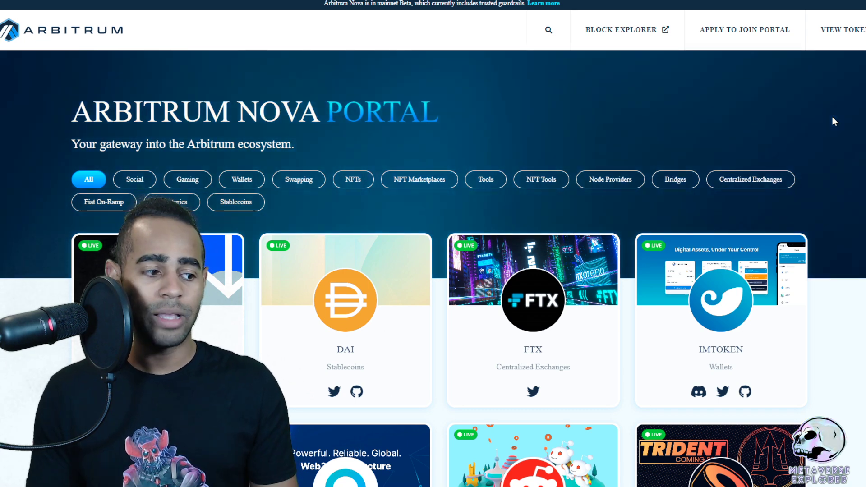
scroll(846, 140, "down", 2)
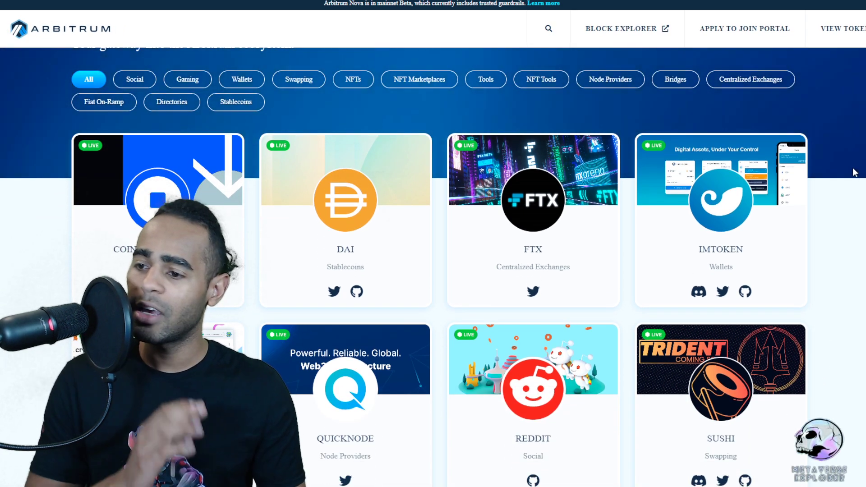
scroll(851, 184, "up", 2)
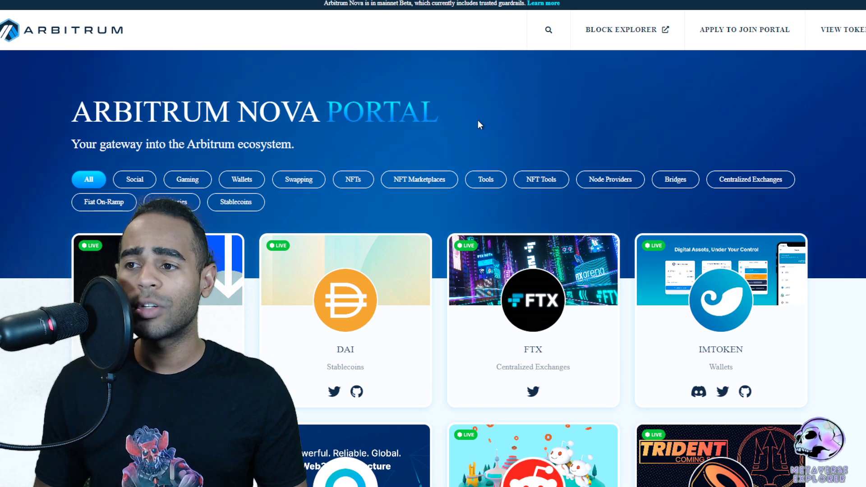
scroll(451, 131, "down", 3)
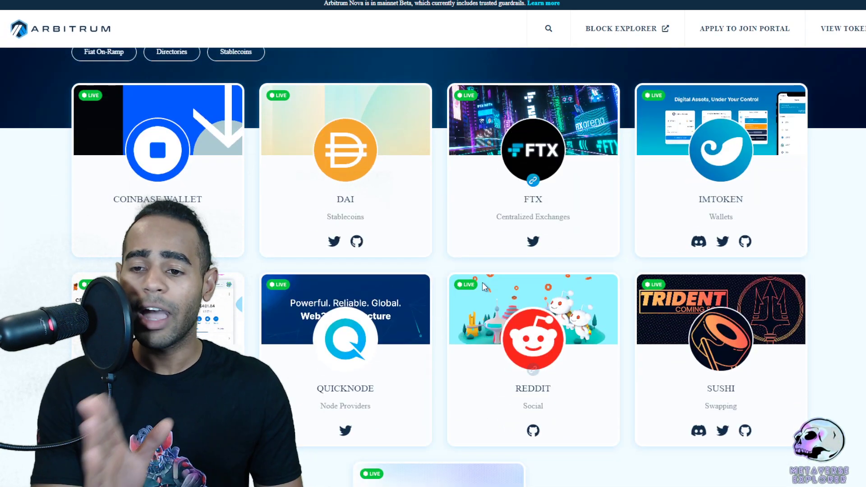
scroll(352, 296, "up", 2)
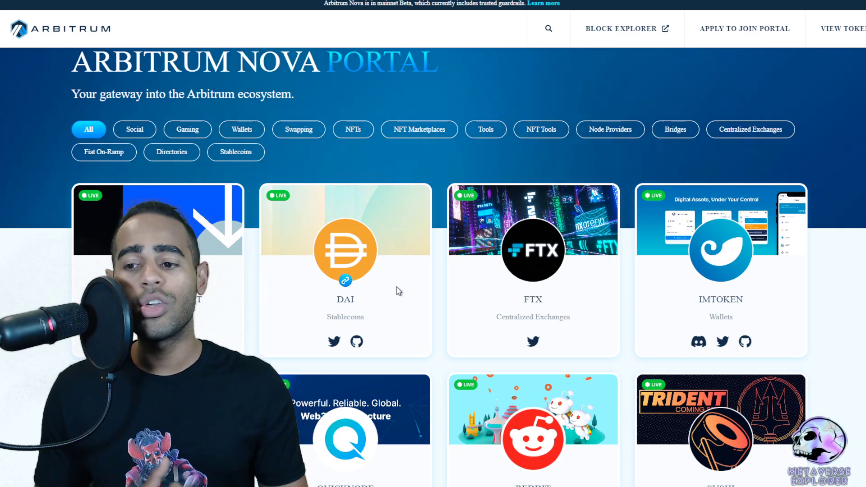
scroll(408, 226, "down", 1)
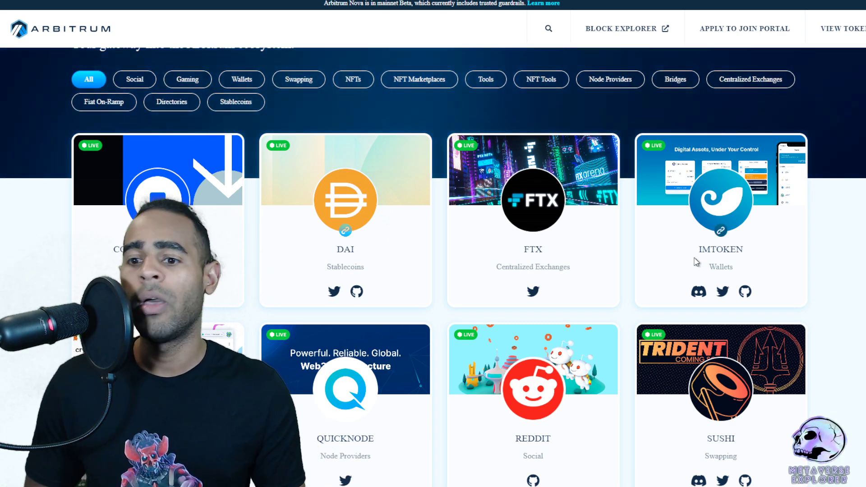
scroll(610, 252, "down", 2)
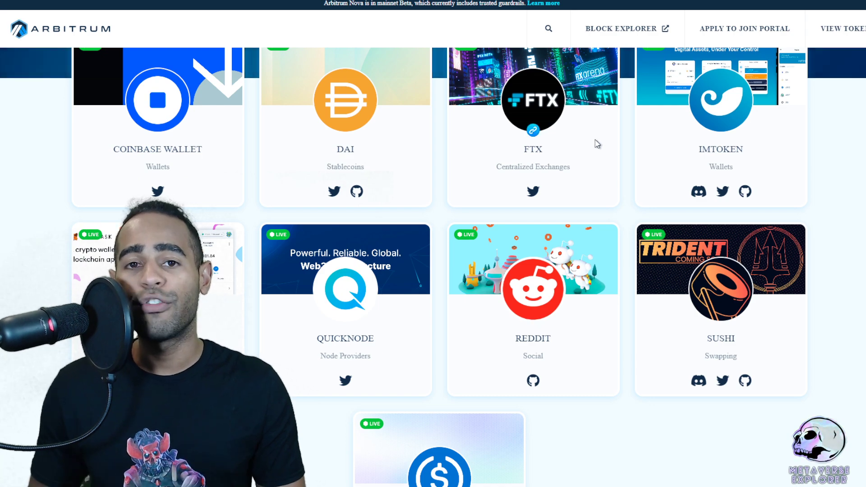
scroll(604, 155, "up", 1)
scroll(727, 181, "down", 3)
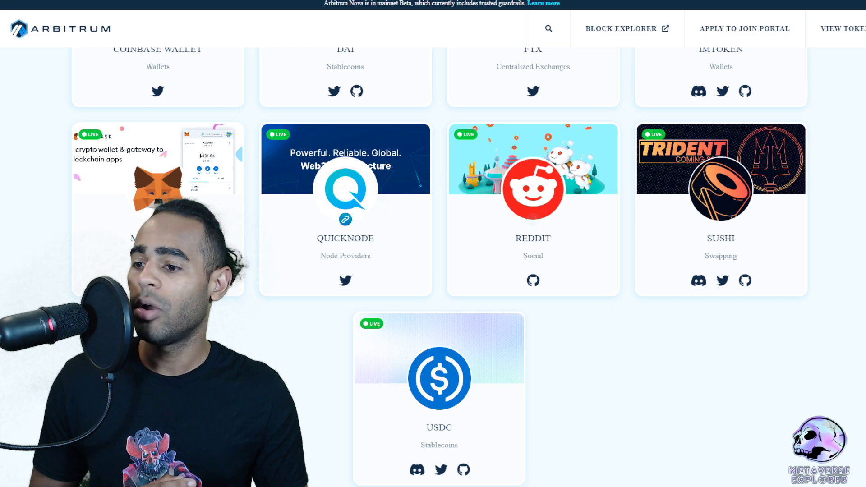
scroll(476, 300, "down", 2)
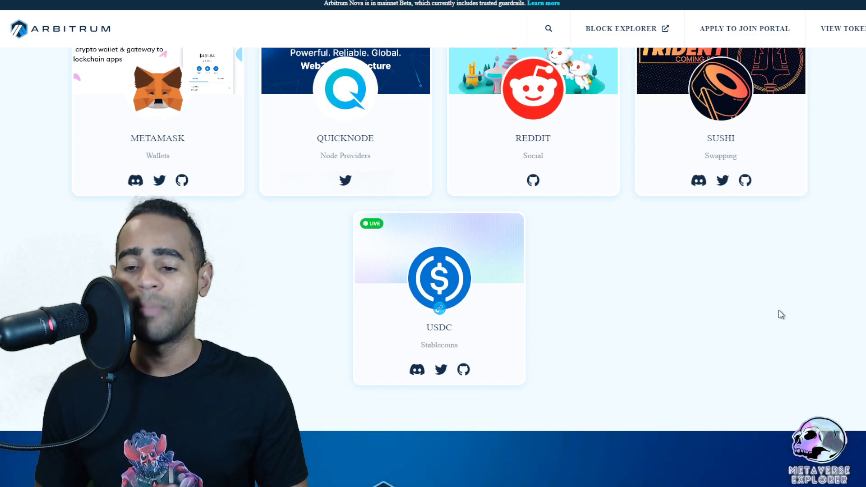
scroll(781, 314, "up", 5)
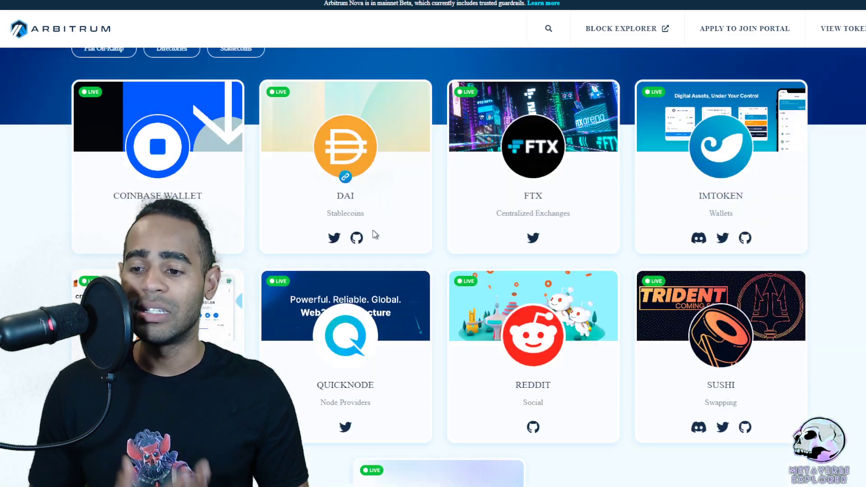
scroll(479, 318, "down", 4)
scroll(649, 321, "up", 4)
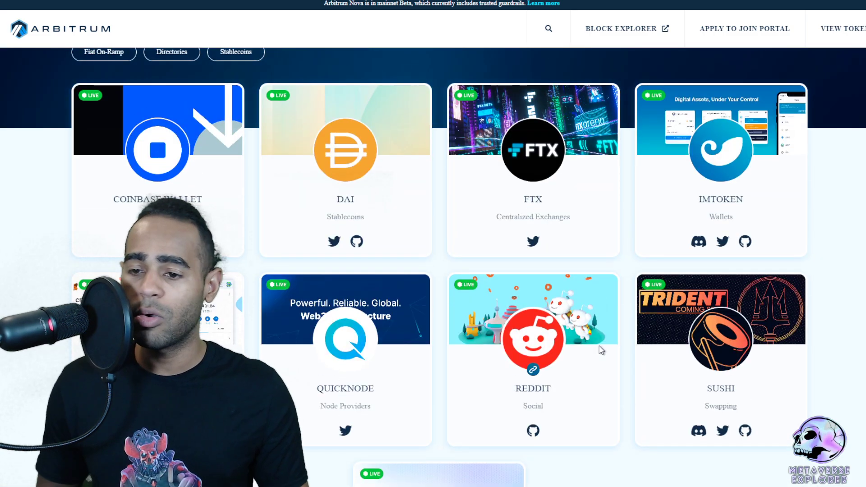
scroll(433, 267, "down", 1)
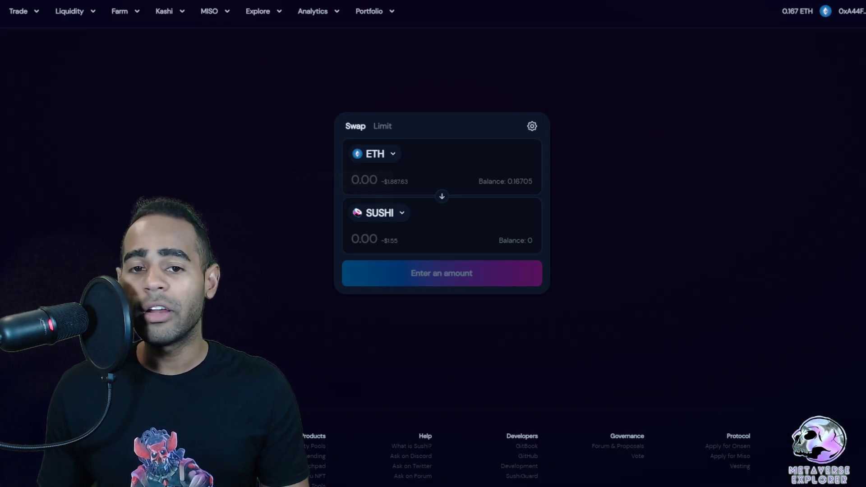
- Switch SushiSwap's connected network from Ethereum to Arbitrum Nova
left_click(824, 13)
left_click(767, 78)
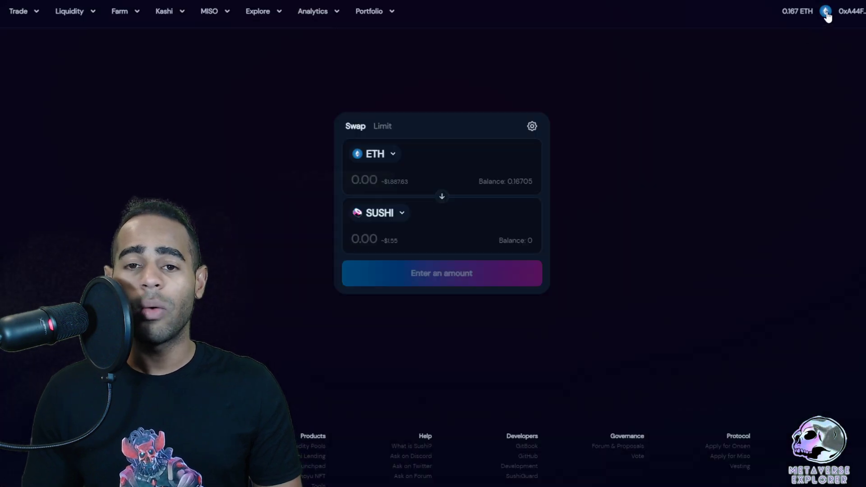
left_click(825, 13)
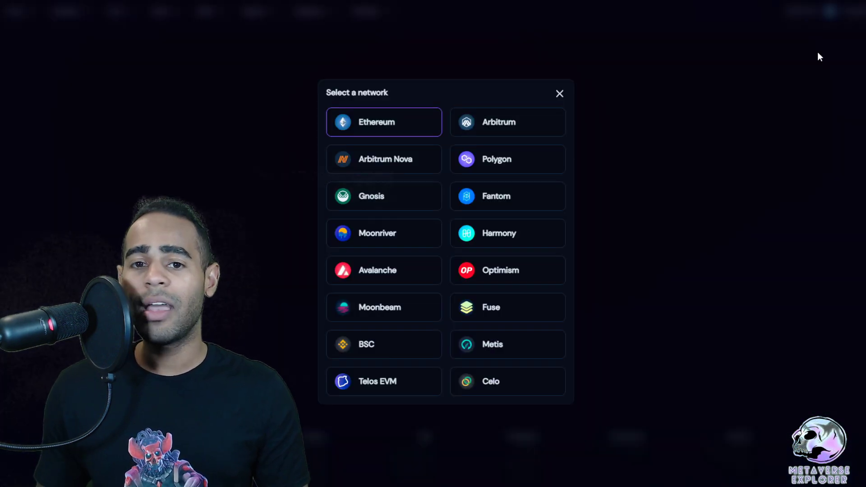
left_click(818, 52)
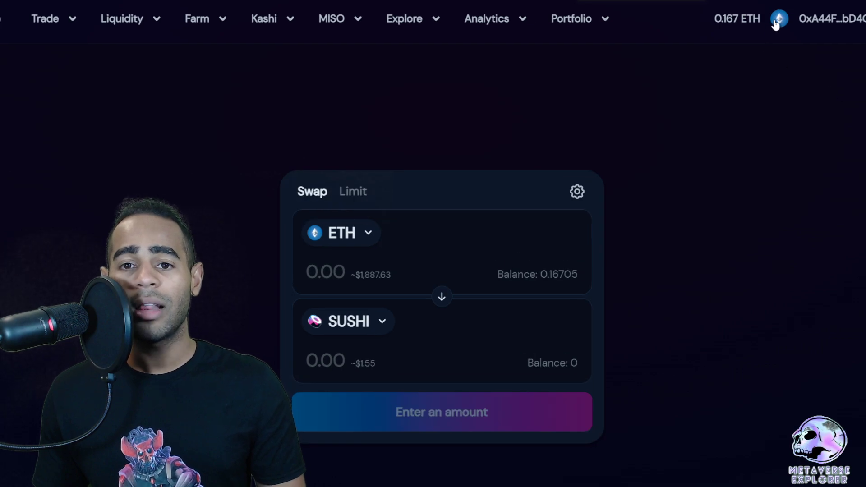
left_click(777, 21)
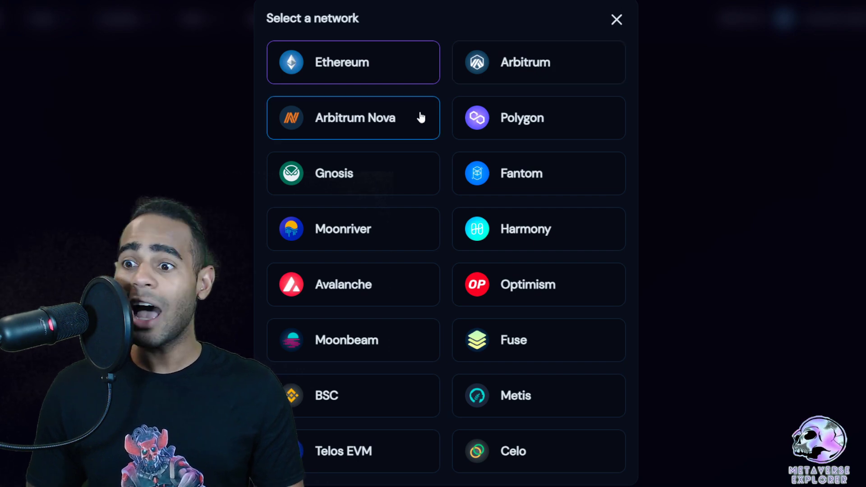
left_click(398, 132)
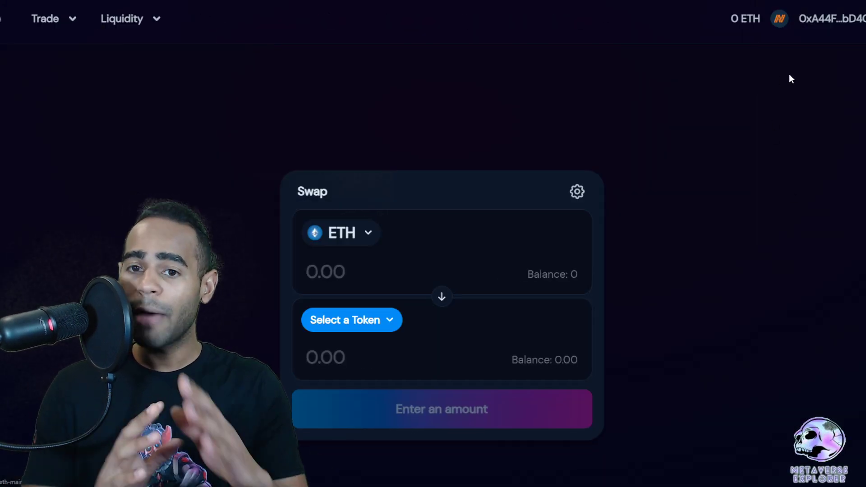
- Choose MOON as the token to sell and USDC as the token to receive
scroll(790, 81, "down", 2)
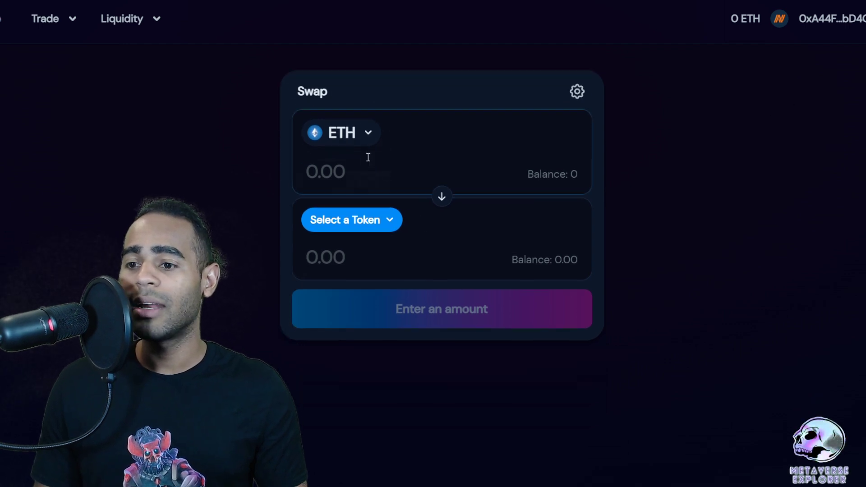
left_click(348, 134)
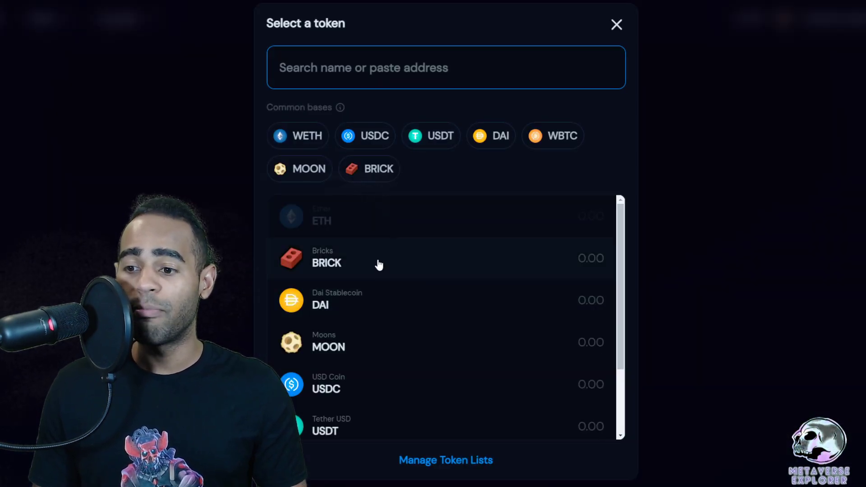
scroll(381, 269, "down", 1)
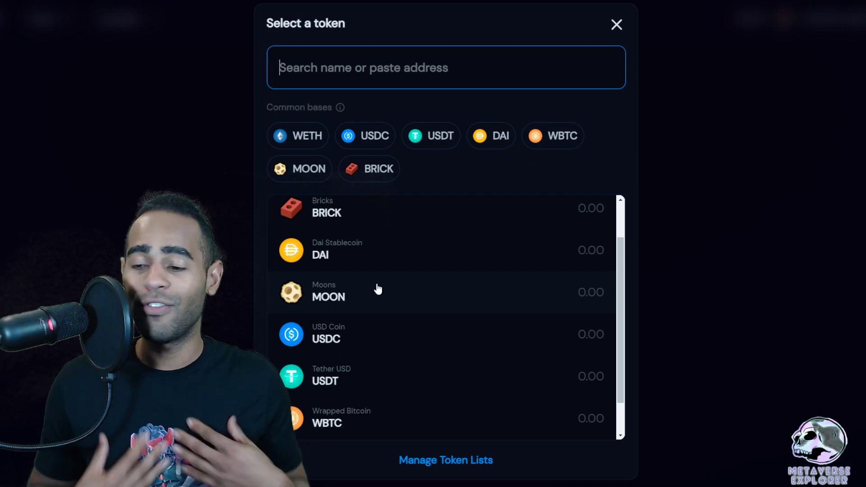
left_click(410, 300)
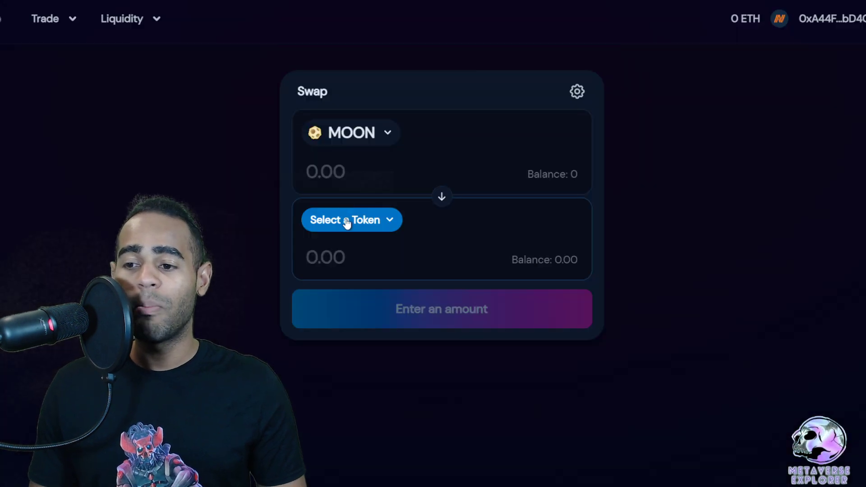
left_click(348, 223)
left_click(761, 163)
left_click(384, 318)
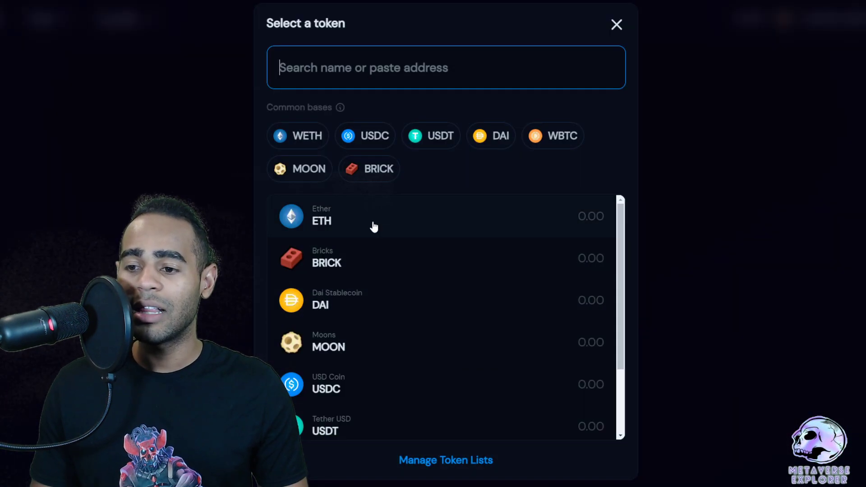
left_click(377, 135)
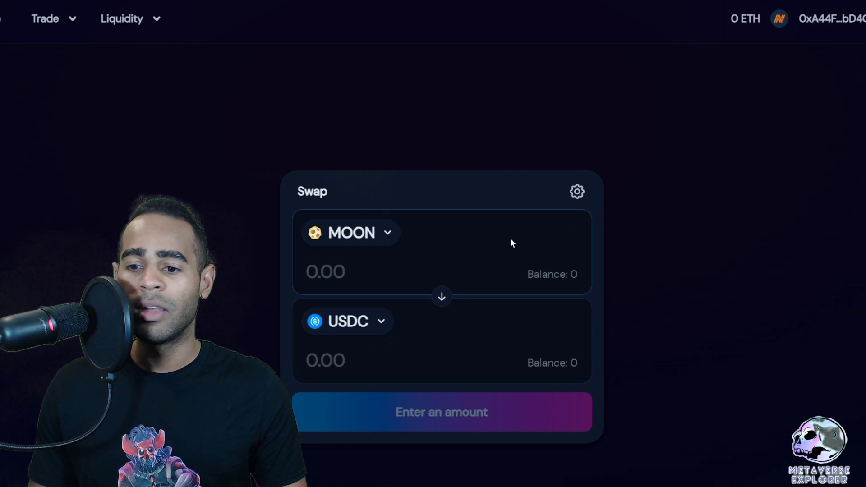
- Enter 1000 as the MOON amount to sell
left_click(421, 279)
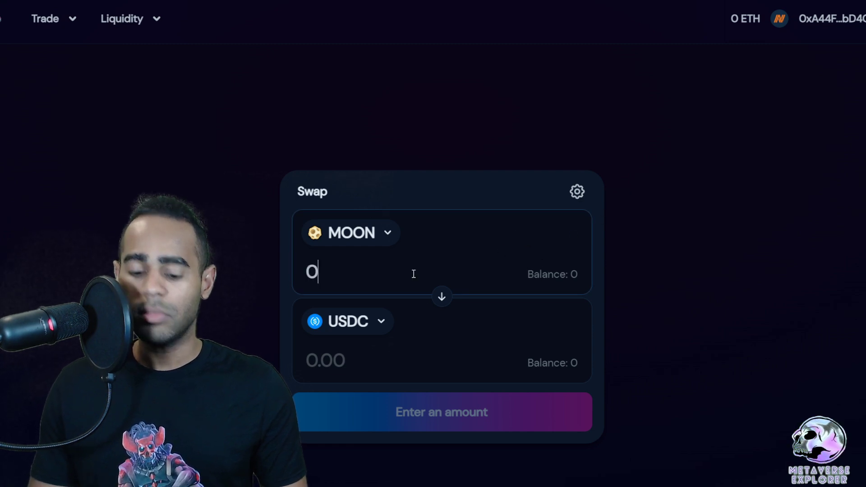
key("BackSpace")
type("1")
scroll(686, 315, "down", 2)
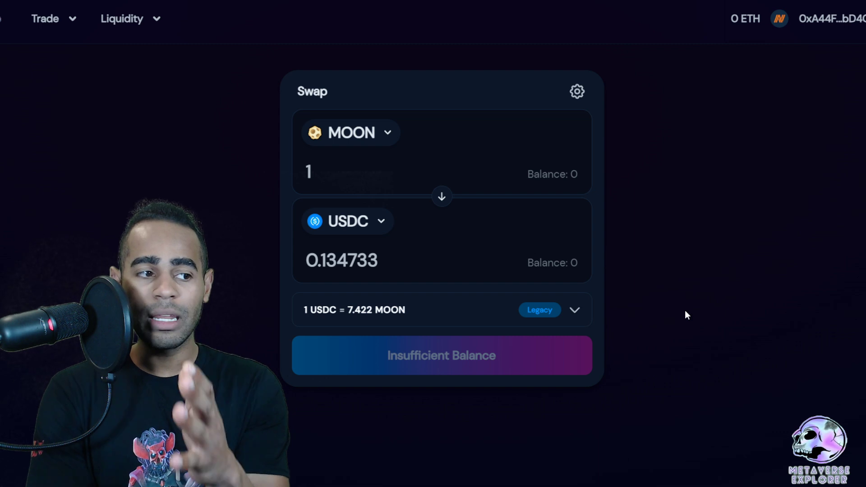
left_click(373, 184)
type("000")
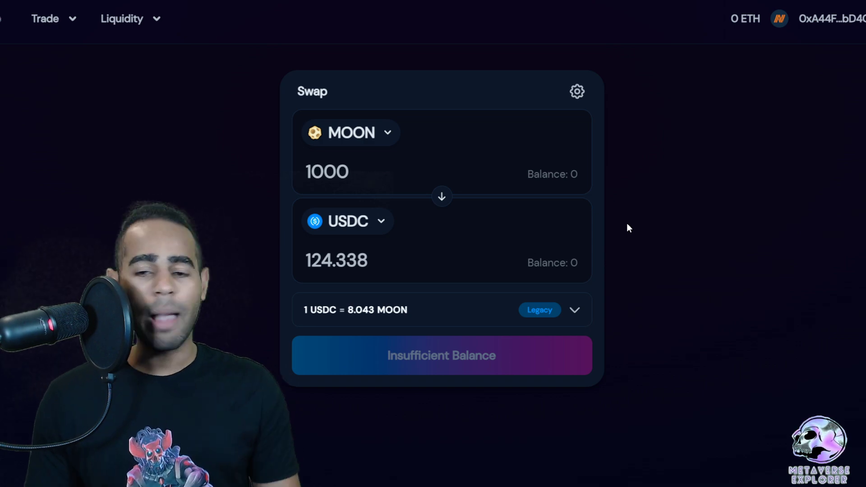
- Change the sell token to BRICK, quoting about 17.4995 USDC for 1000 BRICK
left_click(379, 135)
left_click(375, 259)
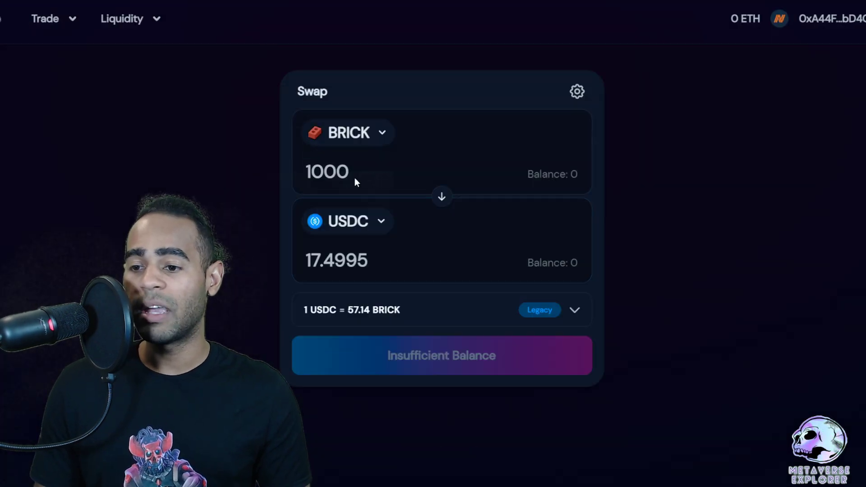
left_click_drag(356, 273, 285, 286)
left_click(694, 272)
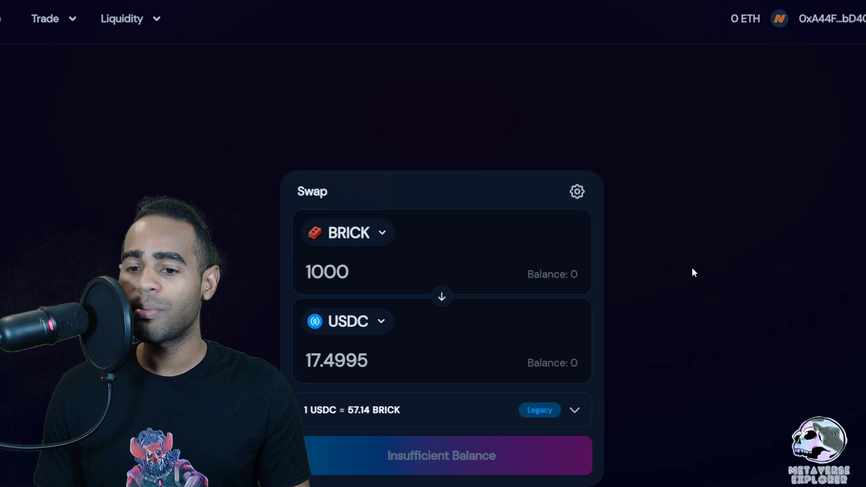
scroll(694, 291, "down", 2)
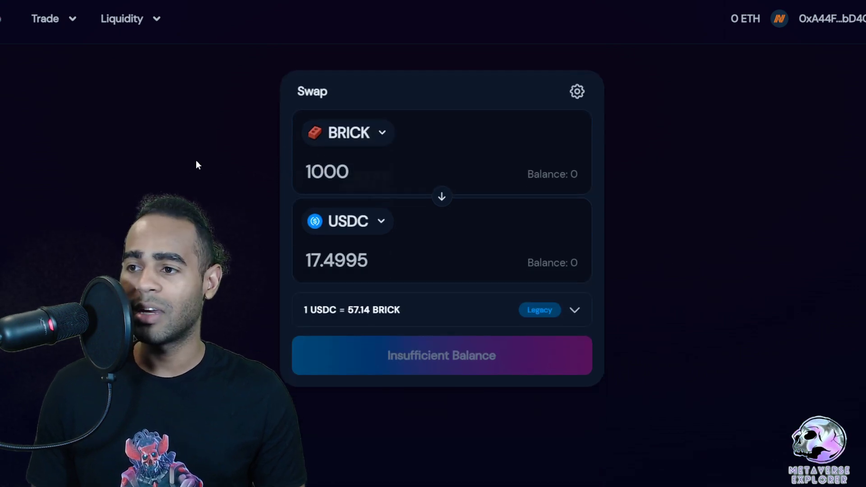
- Browse the list of tokens to sell, then close it without choosing one
left_click(135, 19)
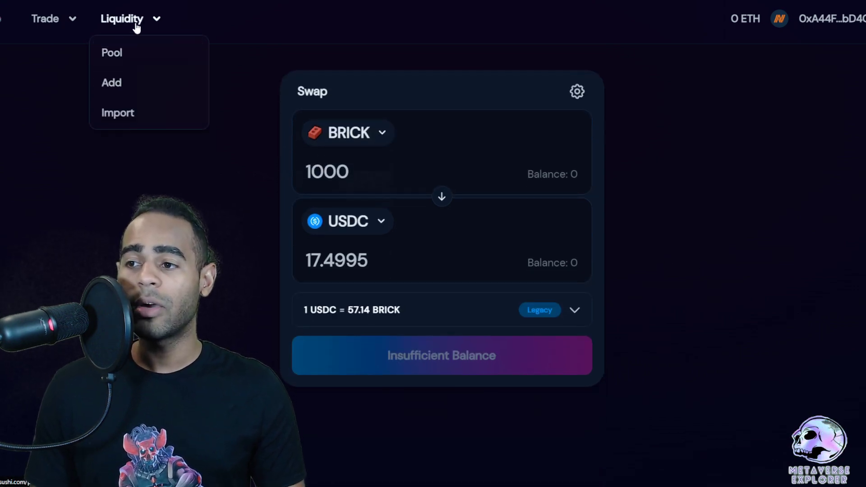
left_click(343, 138)
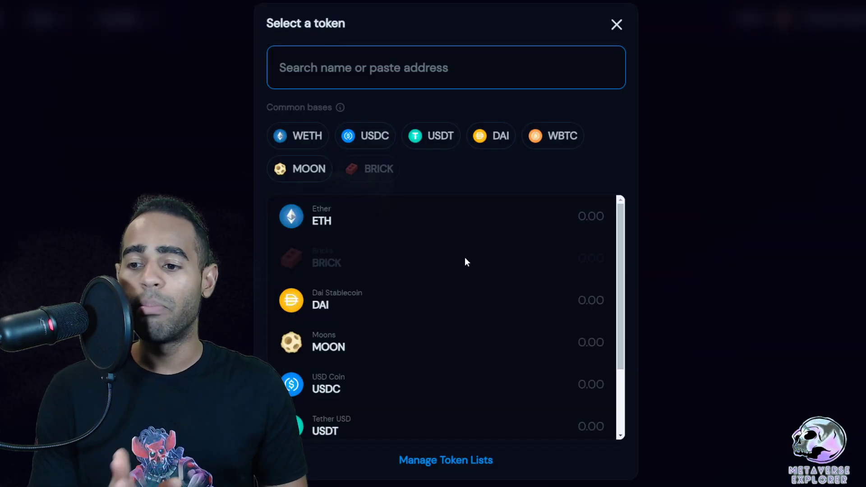
scroll(474, 302, "down", 2)
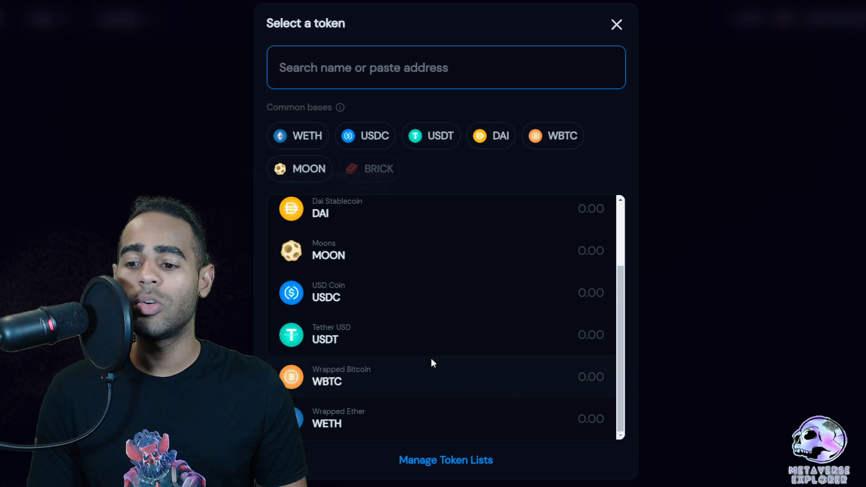
scroll(446, 415, "up", 2)
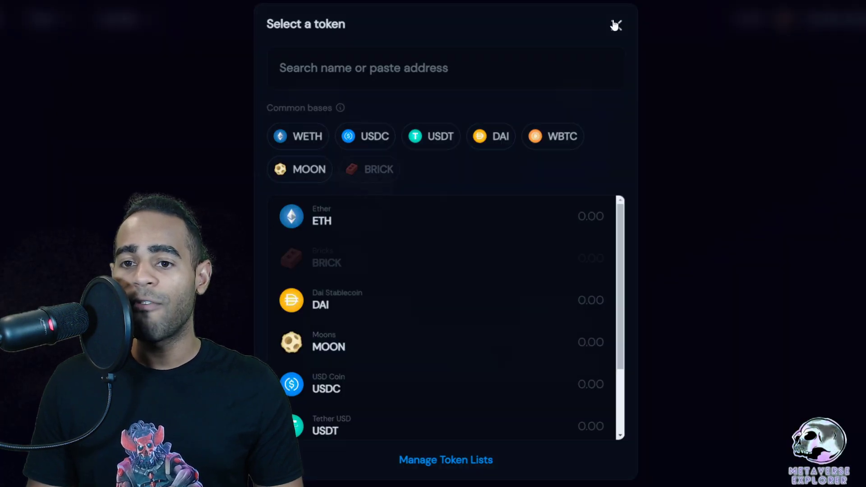
left_click(614, 22)
- Make MOON the input token and clear the 1000 swap amount
left_click(374, 227)
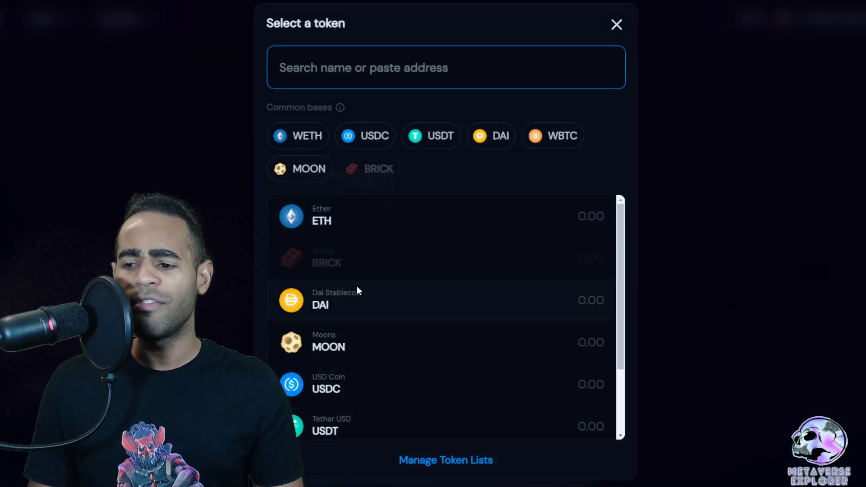
left_click(353, 355)
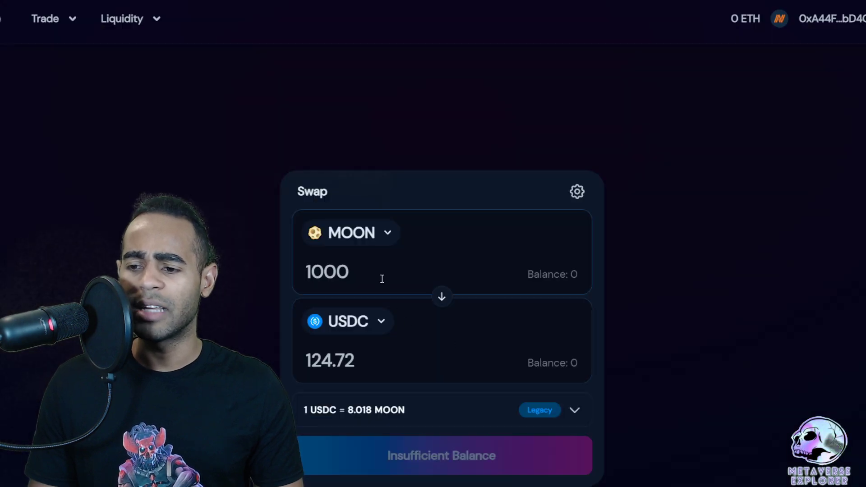
left_click_drag(380, 275, 232, 287)
key("BackSpace")
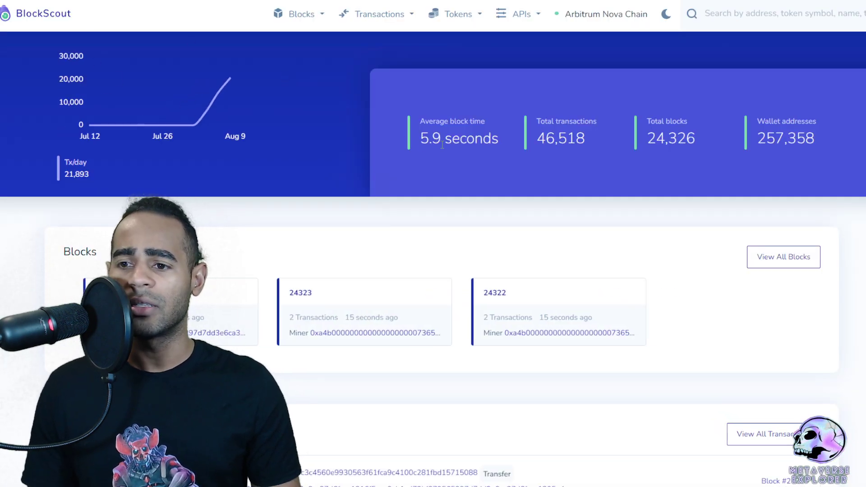
left_click_drag(422, 137, 477, 141)
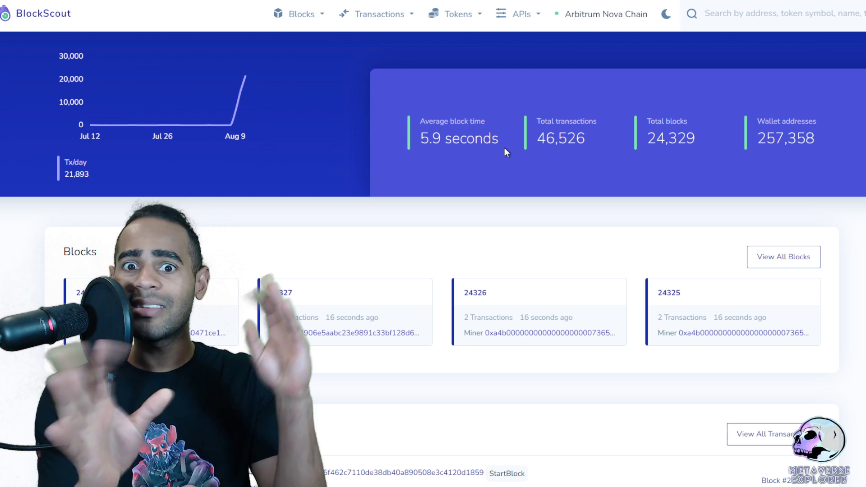
scroll(600, 146, "down", 2)
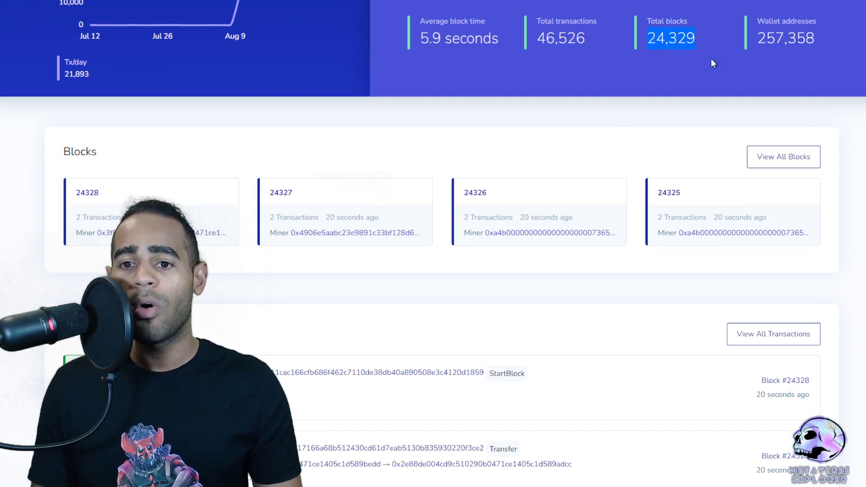
left_click_drag(780, 43, 754, 42)
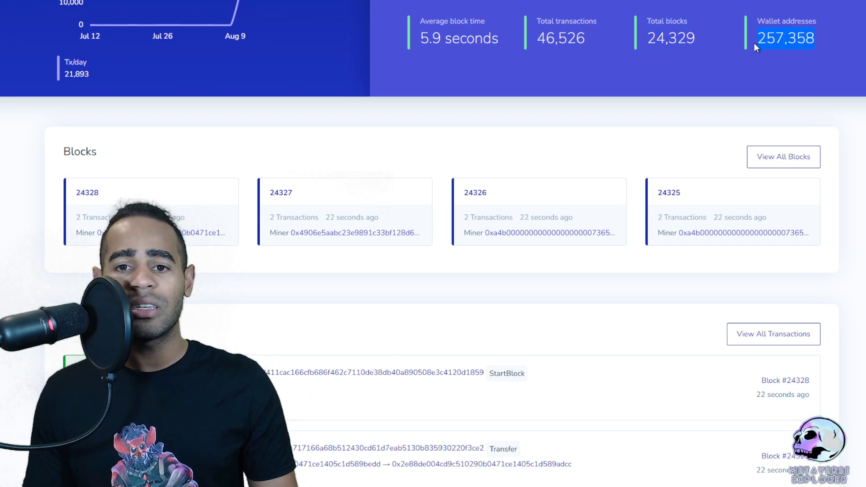
scroll(843, 148, "up", 2)
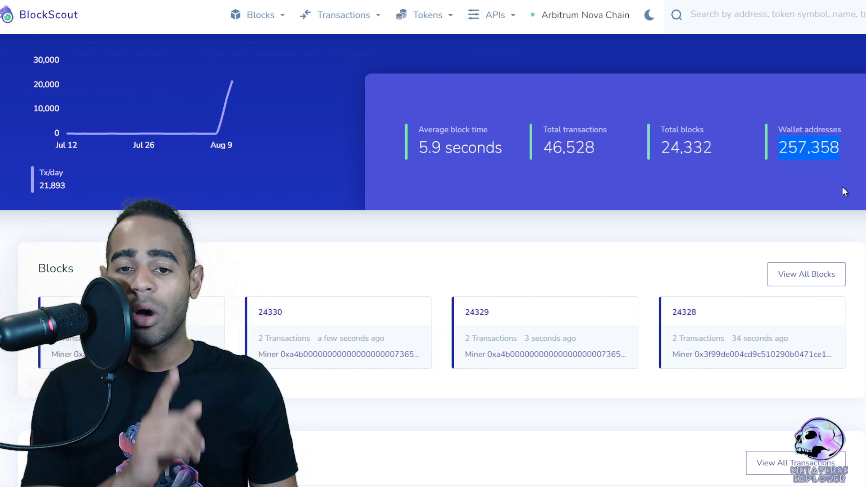
left_click(846, 182)
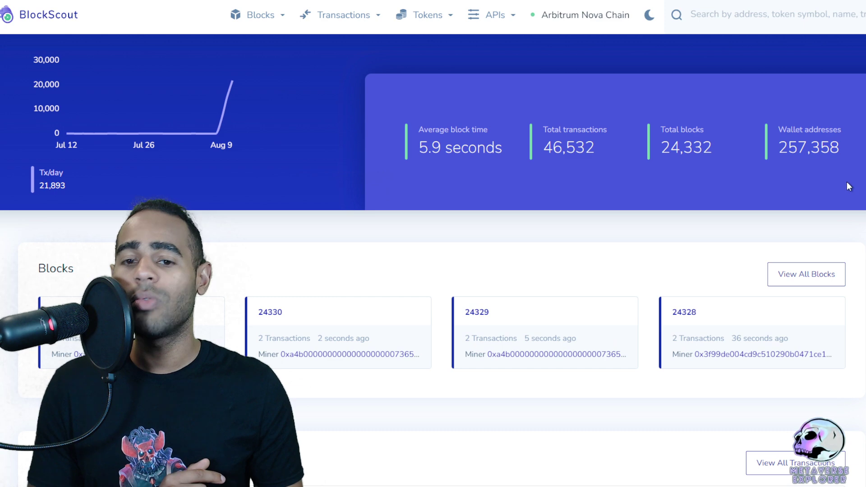
scroll(847, 185, "down", 1)
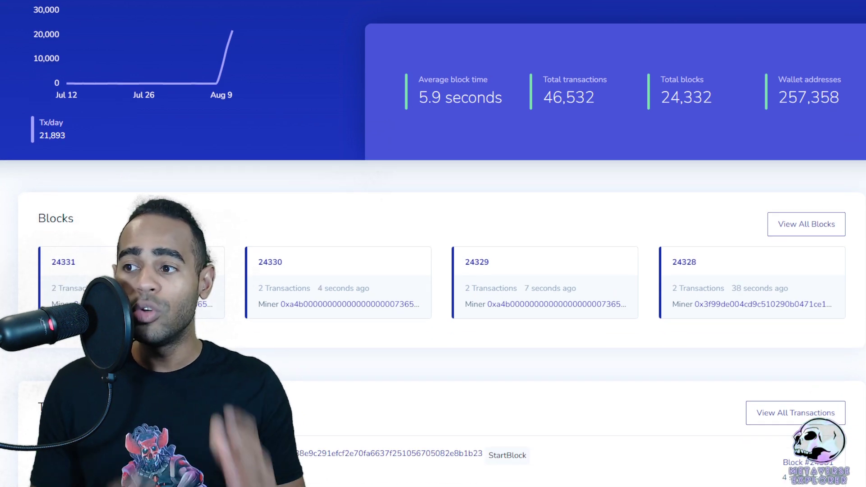
scroll(858, 199, "up", 1)
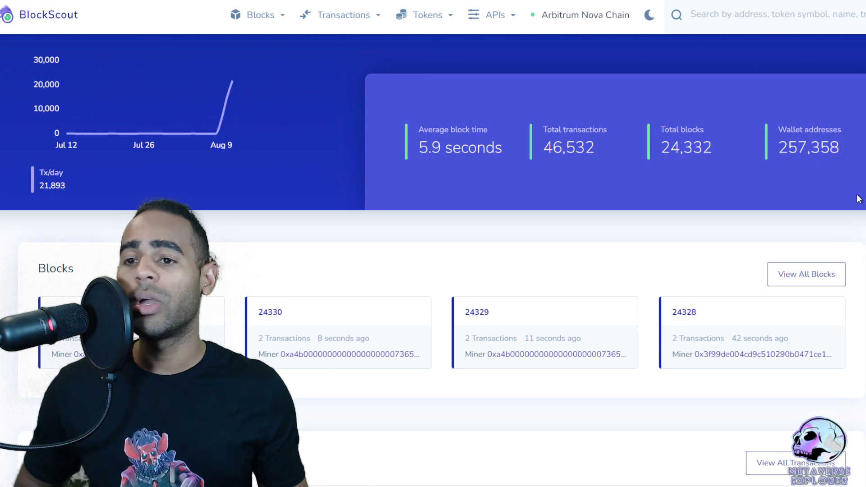
- Show BlockScout's All tokens list, zoom out, and highlight Moons' 165174 holders
left_click(434, 20)
left_click(434, 45)
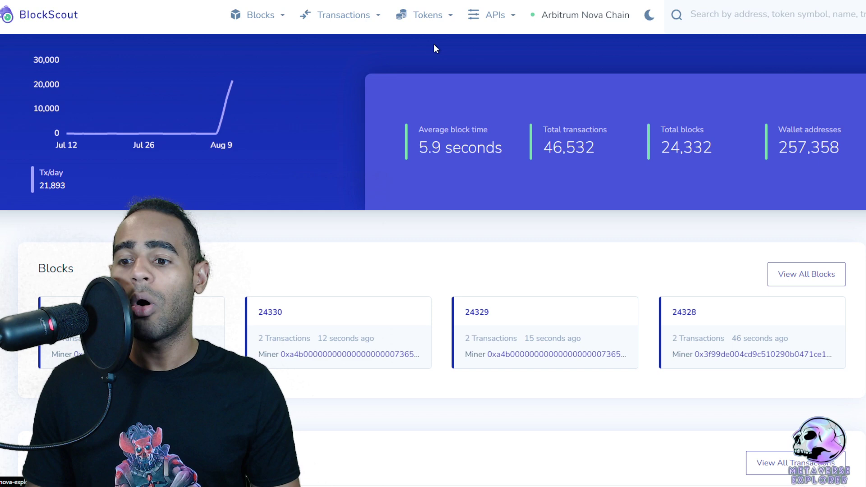
key("ctrl+minus")
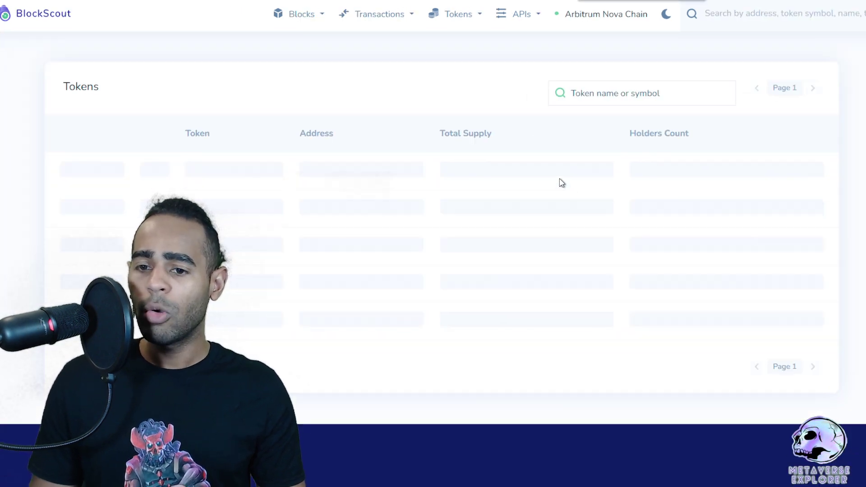
scroll(219, 165, "down", 1)
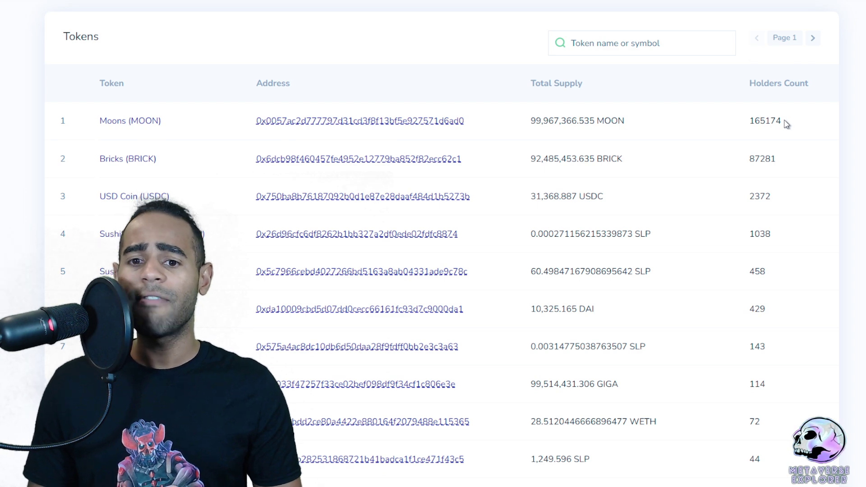
left_click_drag(785, 123, 748, 121)
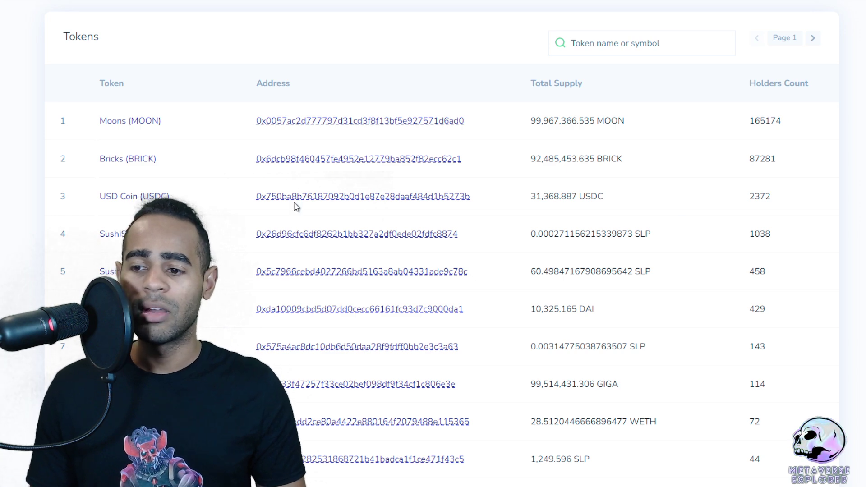
- Open the SushiSwap LP Token contract page and review its 6.45 WETH and 11,760.924 USDC holdings
left_click(377, 234)
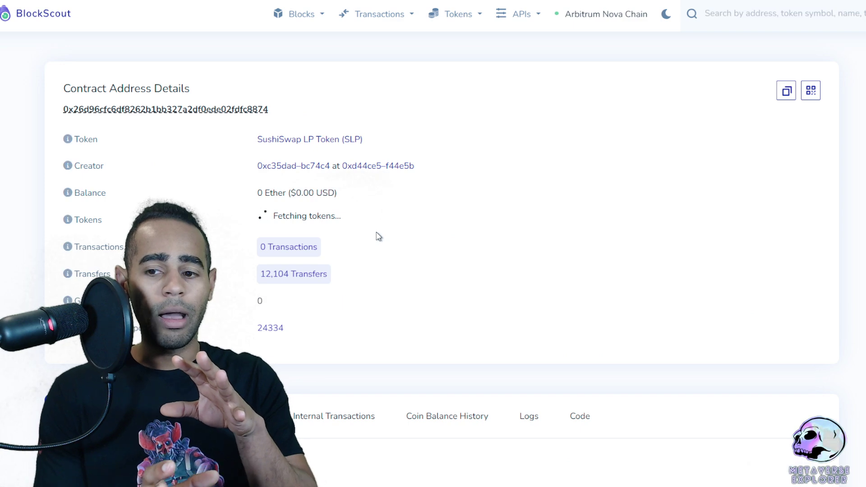
scroll(423, 204, "down", 5)
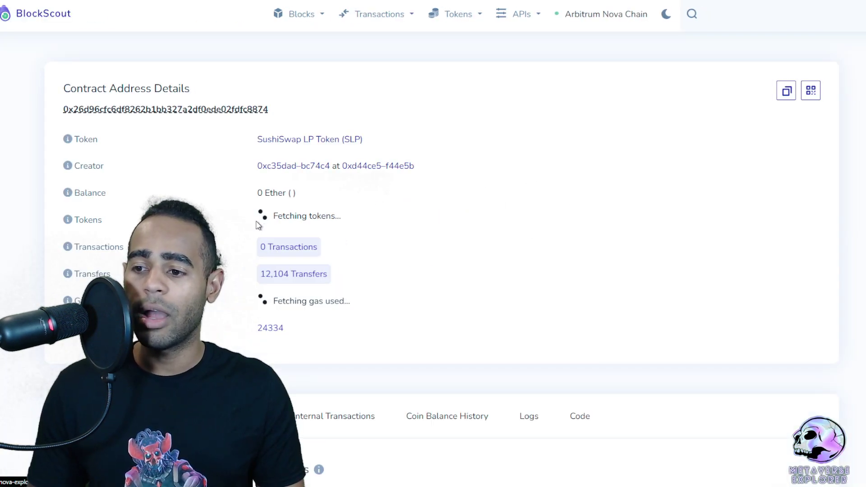
scroll(518, 251, "down", 7)
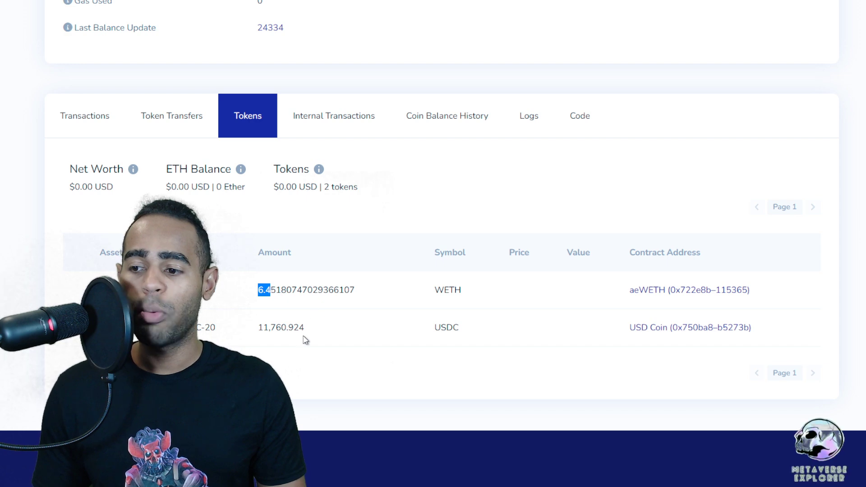
scroll(493, 179, "up", 6)
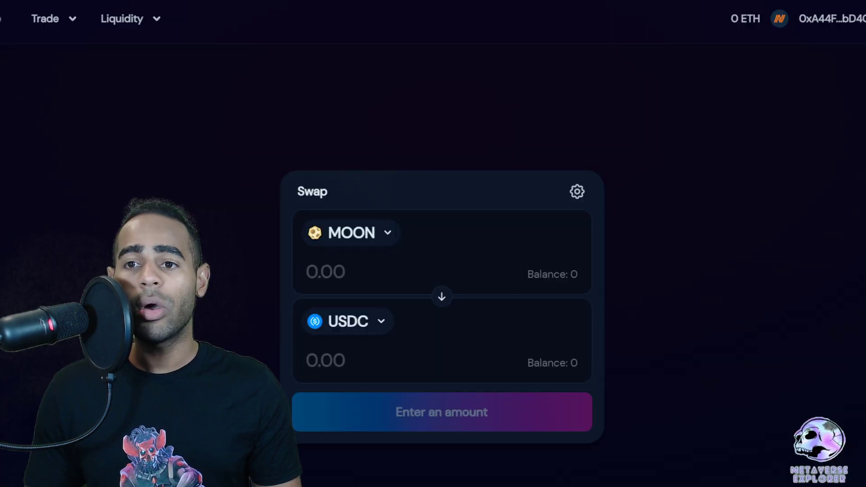
- Set the swap to USDC into WETH, picking Wrapped Ether via a 'weth' search
left_click(399, 237)
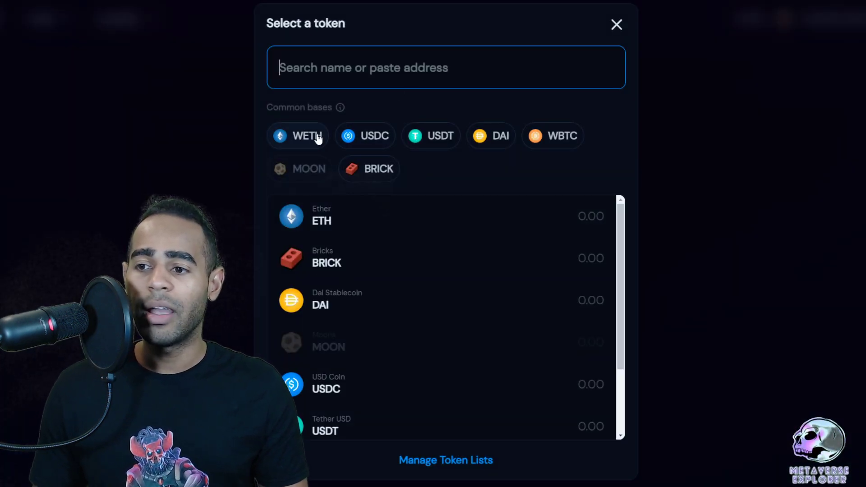
left_click(301, 137)
left_click(355, 331)
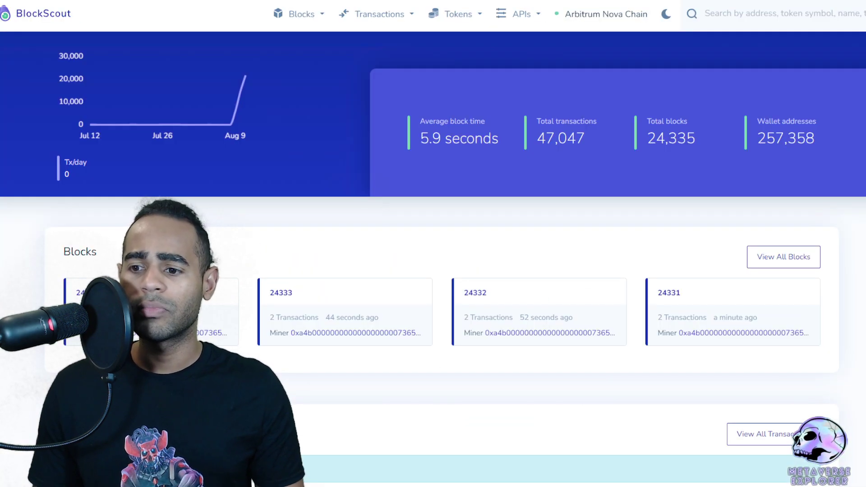
scroll(621, 77, "down", 5)
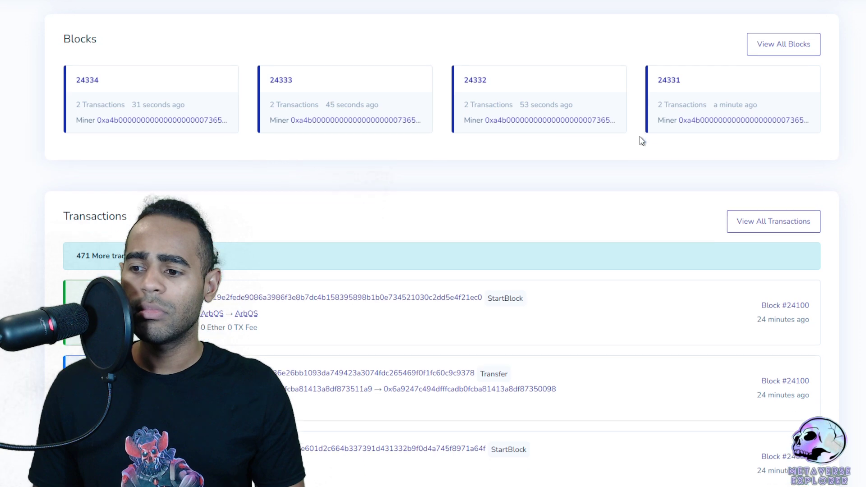
scroll(640, 141, "up", 1)
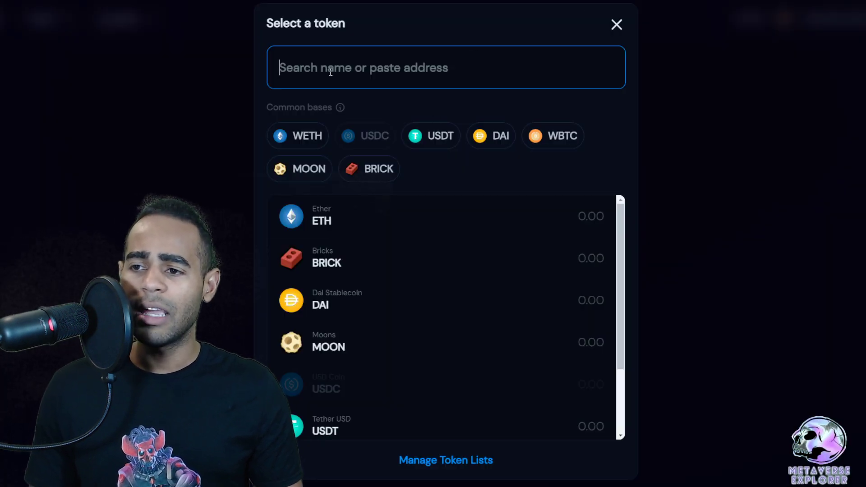
type("weth")
left_click(333, 221)
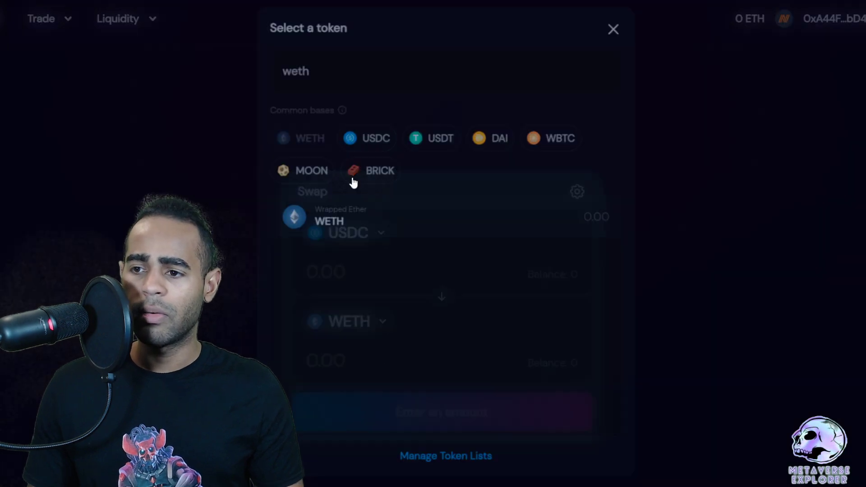
left_click(358, 321)
key("Escape")
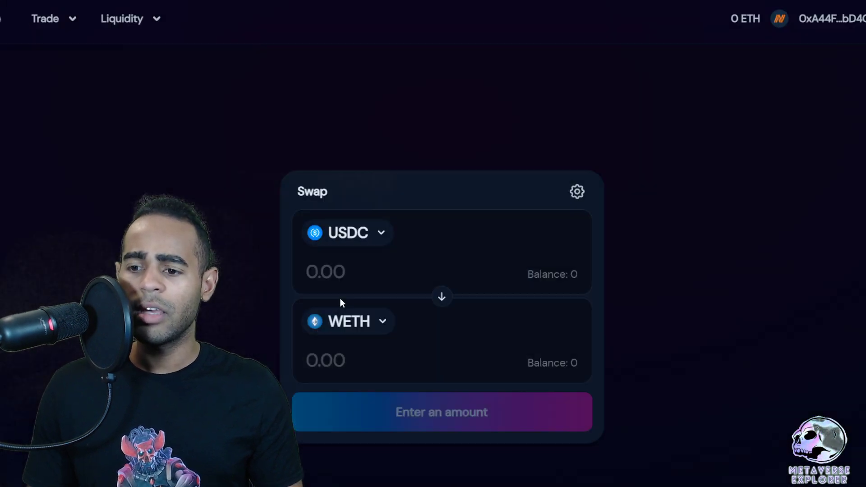
mouse_move(134, 32)
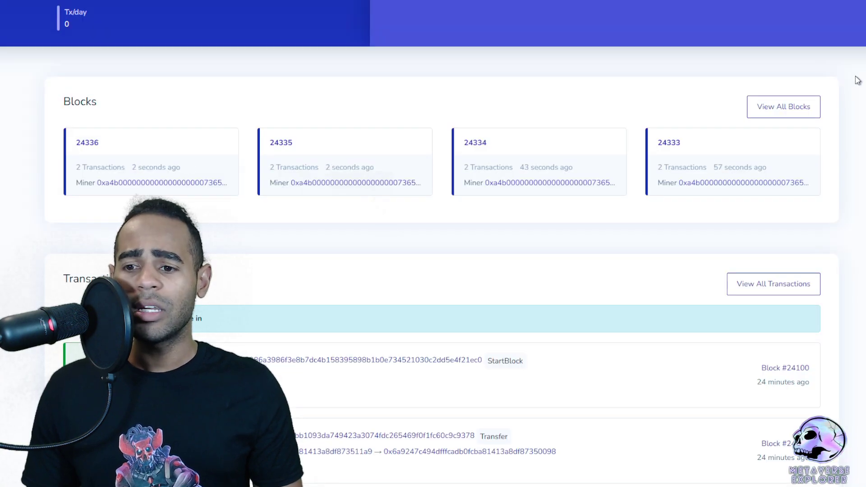
scroll(856, 80, "up", 3)
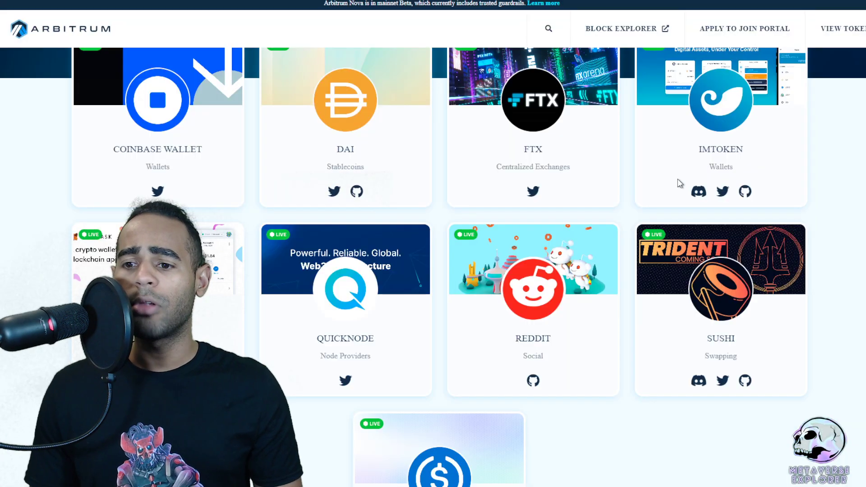
scroll(680, 184, "up", 5)
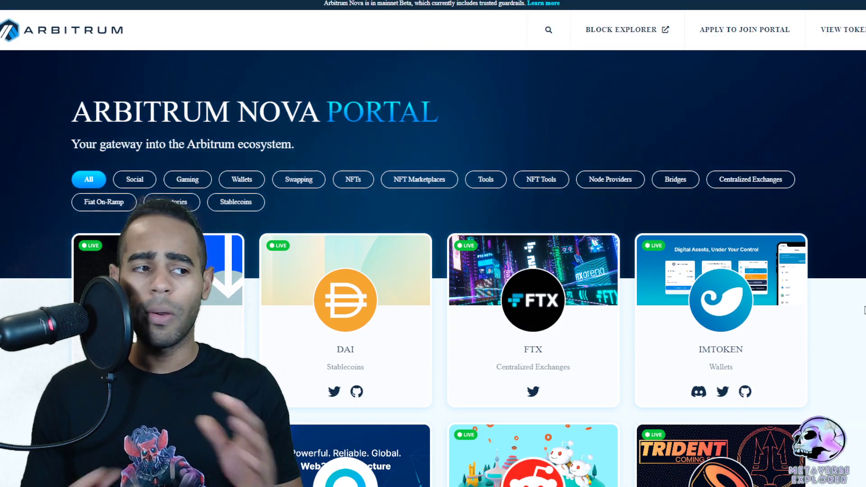